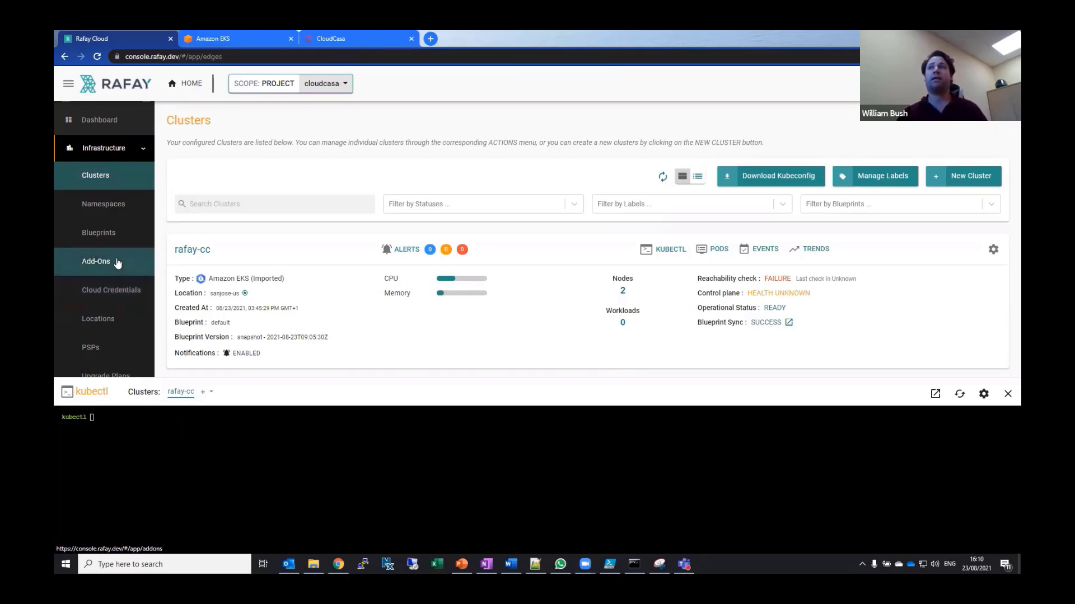
- Create a new repository named cloudcasa-repo of type Helm under the project's integrations
{"action": "scroll", "coordinate": [109, 277], "scroll_direction": "down", "scroll_amount": 4}
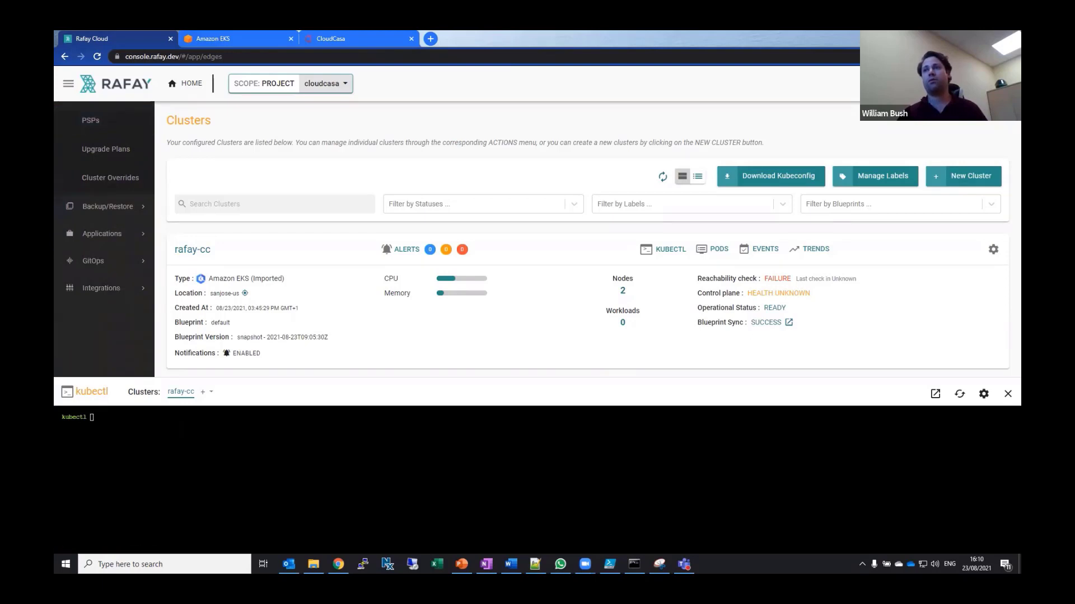
{"action": "left_click", "coordinate": [82, 289]}
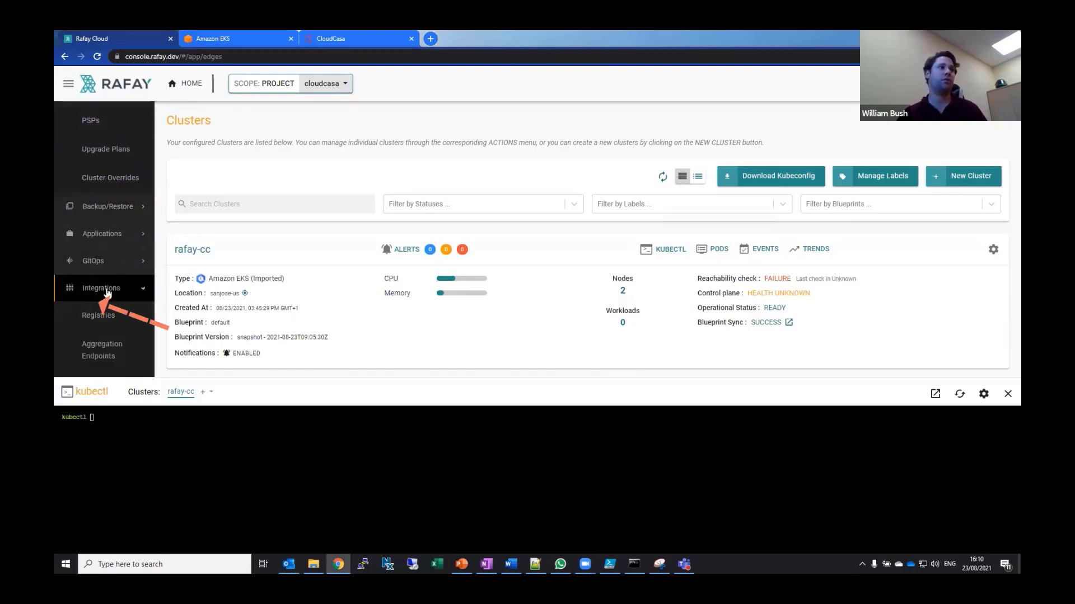
{"action": "scroll", "coordinate": [96, 319], "scroll_direction": "down", "scroll_amount": 2}
{"action": "left_click", "coordinate": [102, 312]}
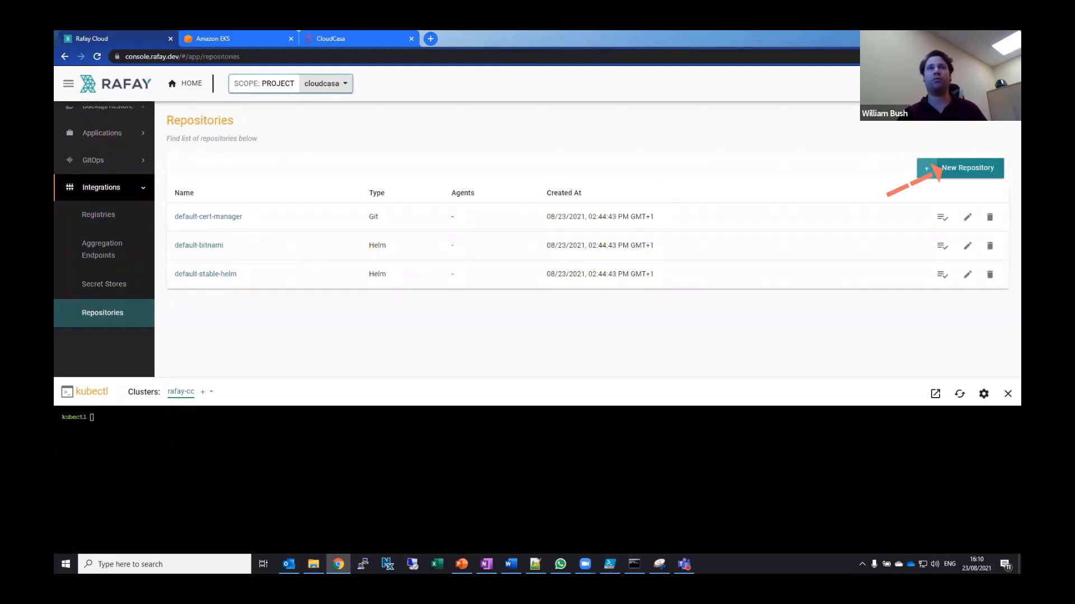
{"action": "left_click", "coordinate": [969, 170]}
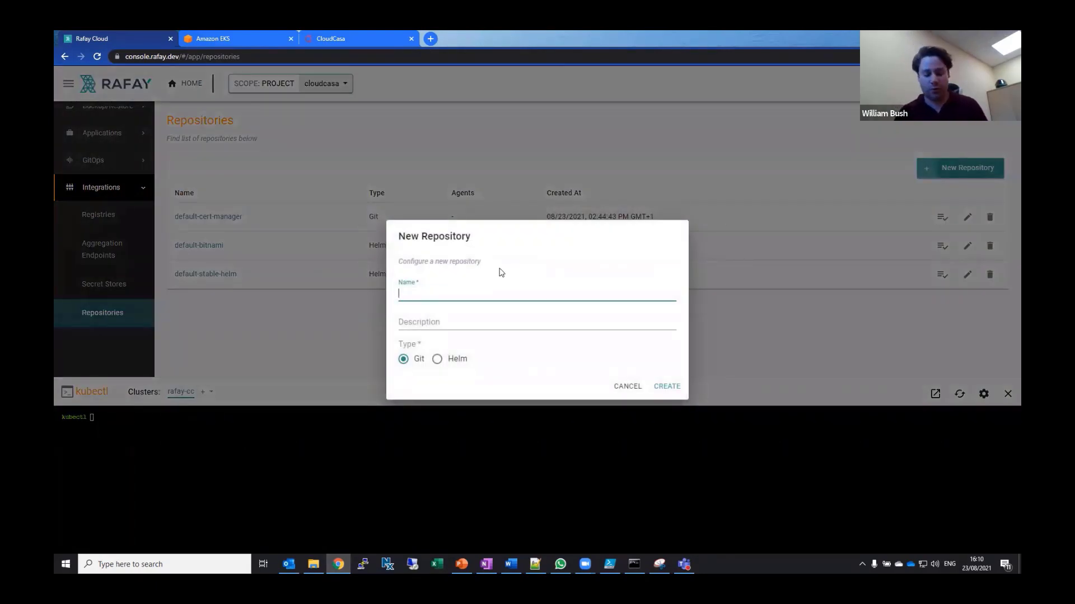
{"action": "type", "text": "cloudcasa"}
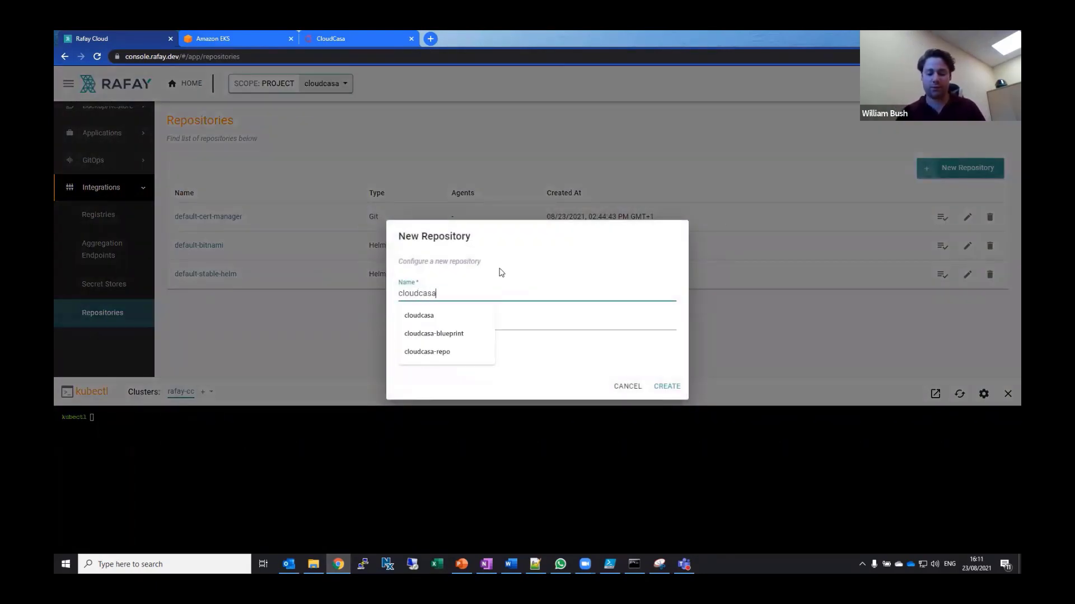
{"action": "type", "text": "-repo"}
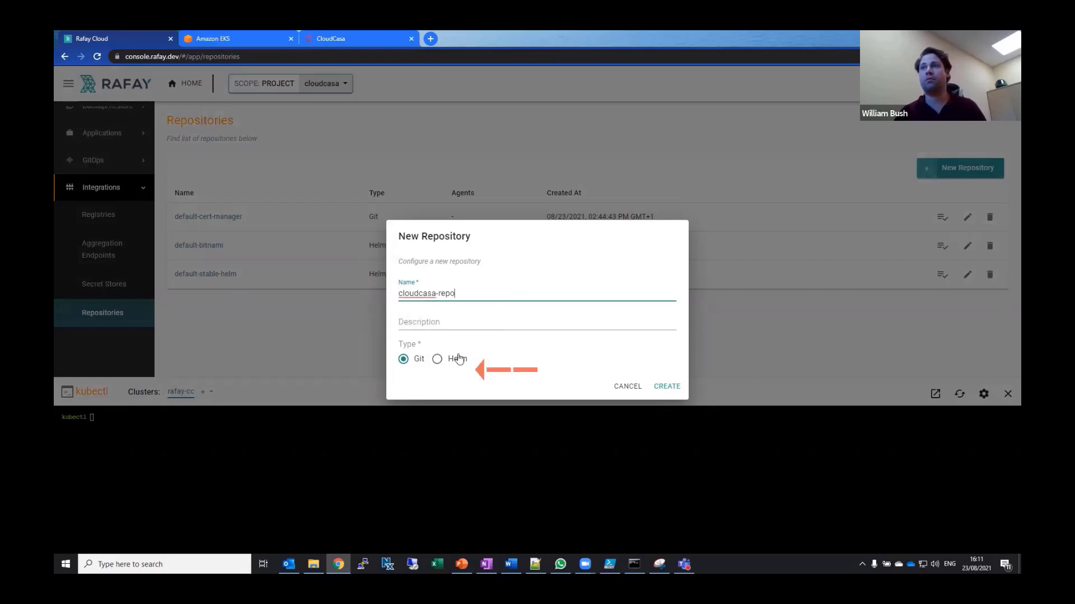
{"action": "left_click", "coordinate": [458, 359]}
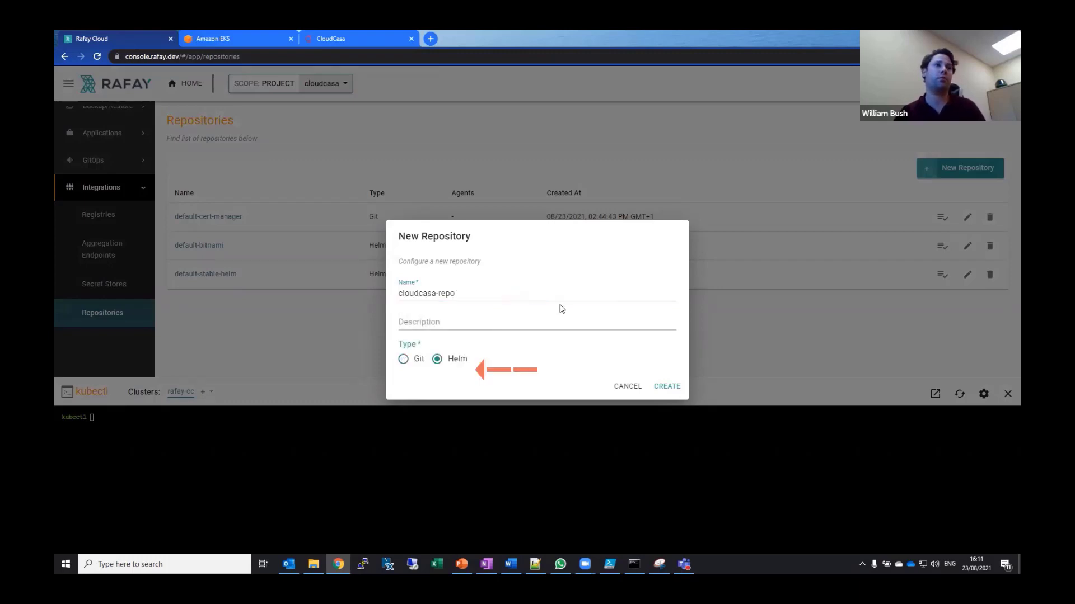
{"action": "left_click", "coordinate": [664, 387]}
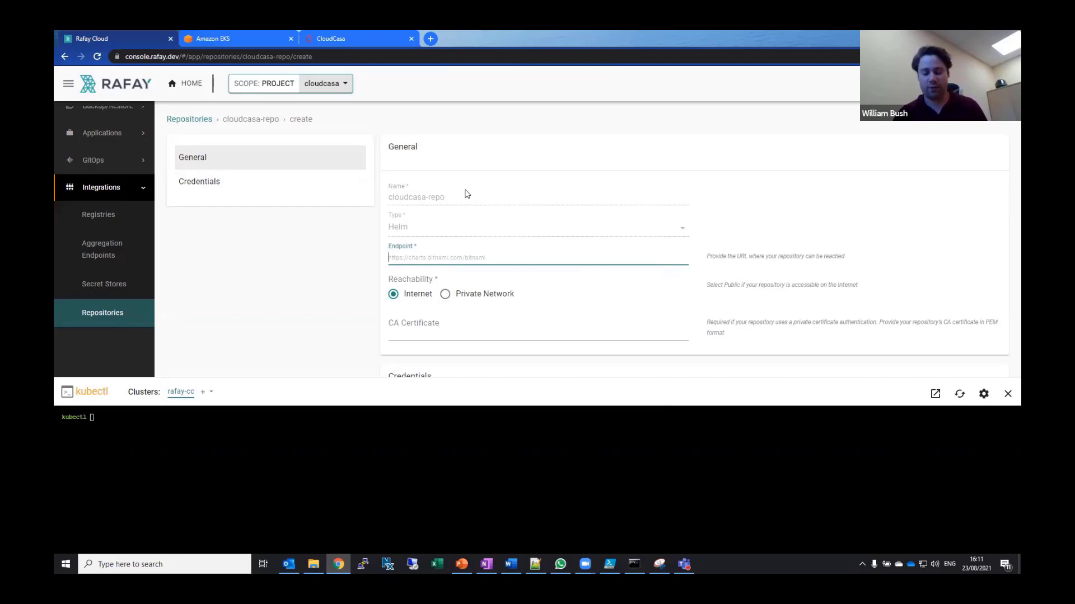
{"action": "type", "text": "https://"}
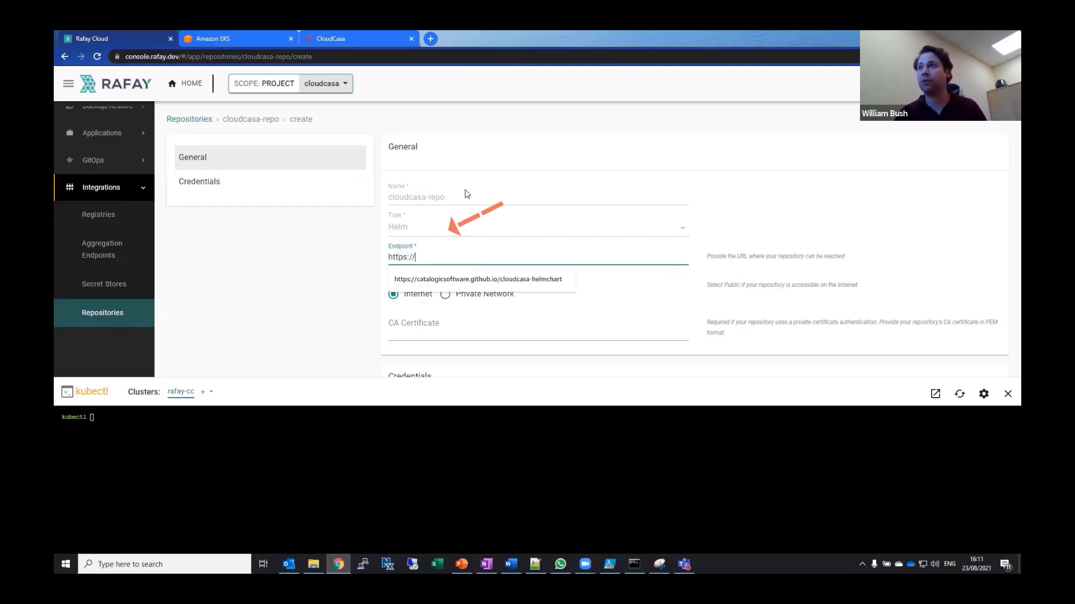
{"action": "left_click", "coordinate": [481, 279]}
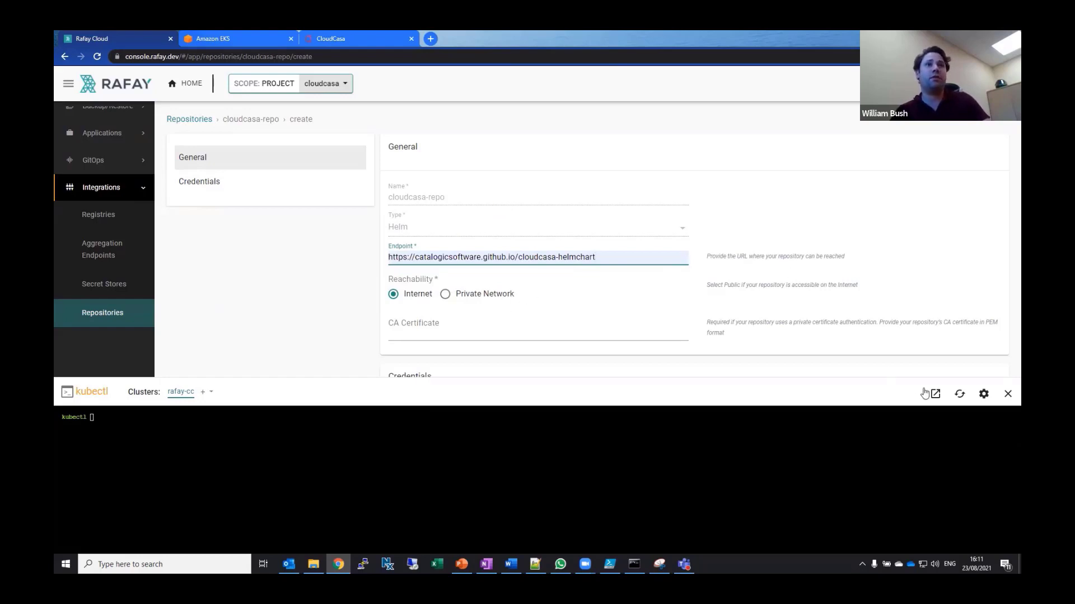
{"action": "left_click", "coordinate": [1008, 395]}
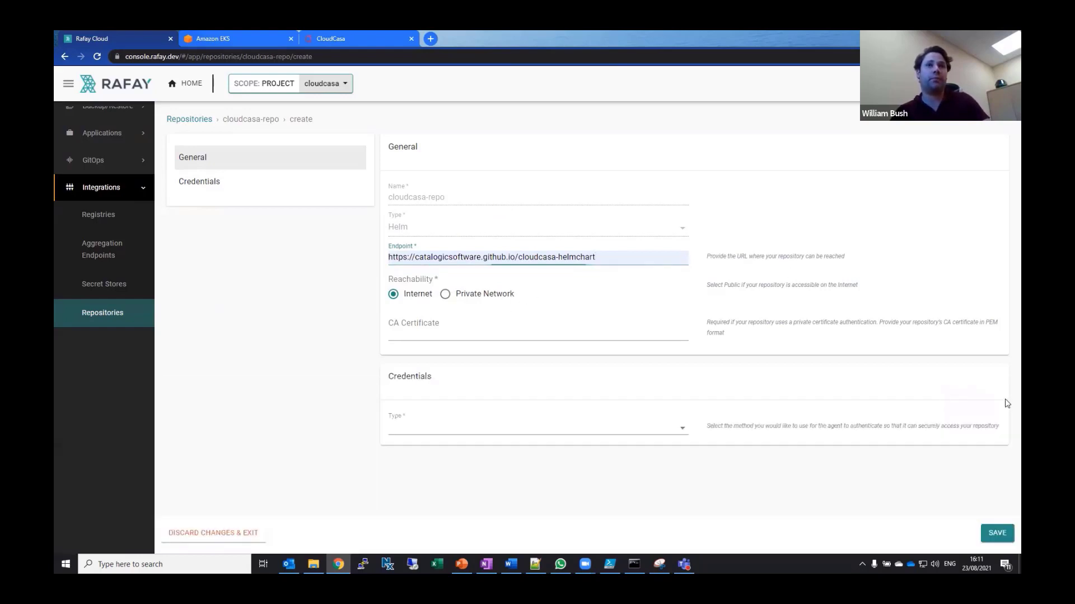
{"action": "left_click", "coordinate": [1006, 534]}
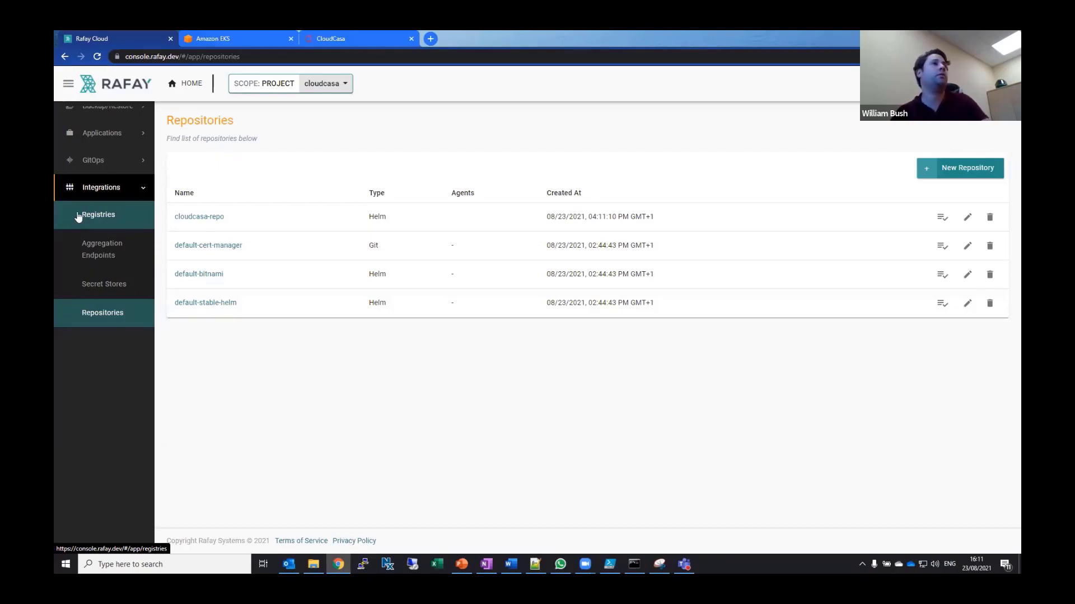
- Create a new infrastructure namespace named default-cloudcasa
{"action": "scroll", "coordinate": [79, 196], "scroll_direction": "up", "scroll_amount": 2}
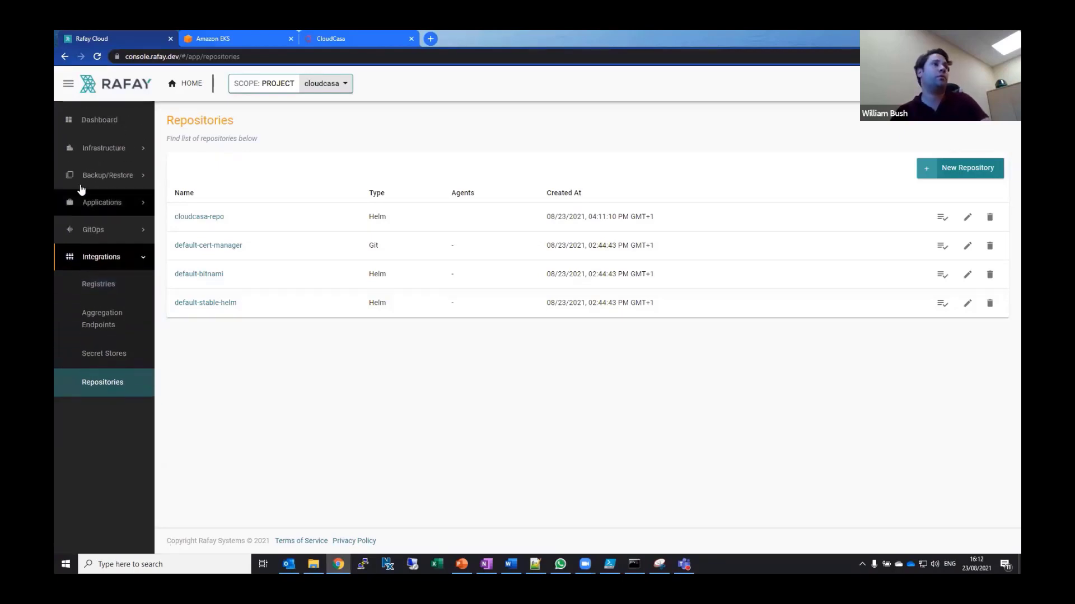
{"action": "left_click", "coordinate": [90, 150]}
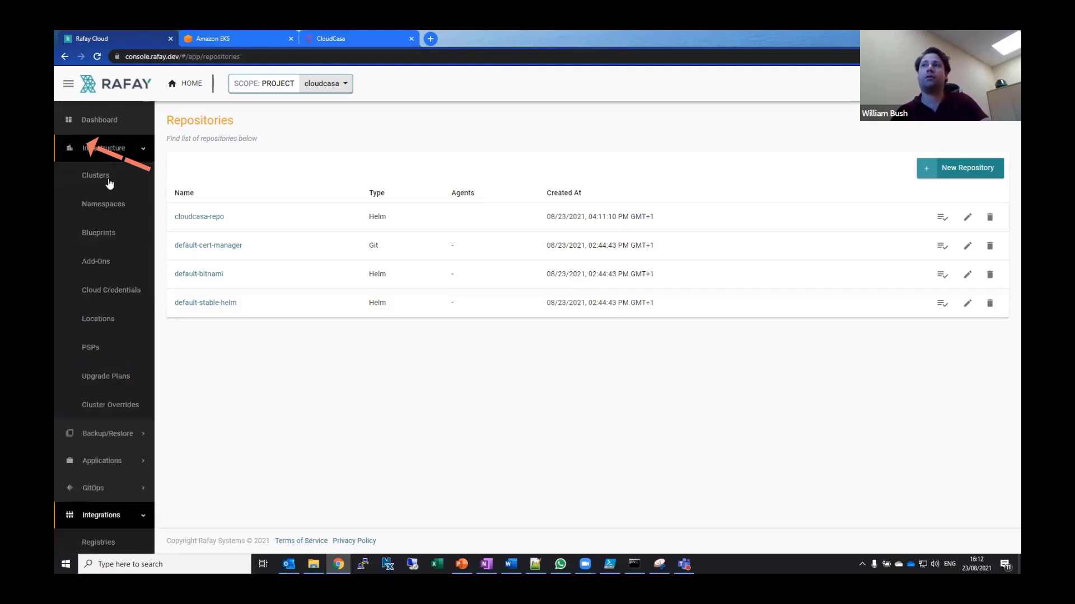
{"action": "left_click", "coordinate": [105, 205]}
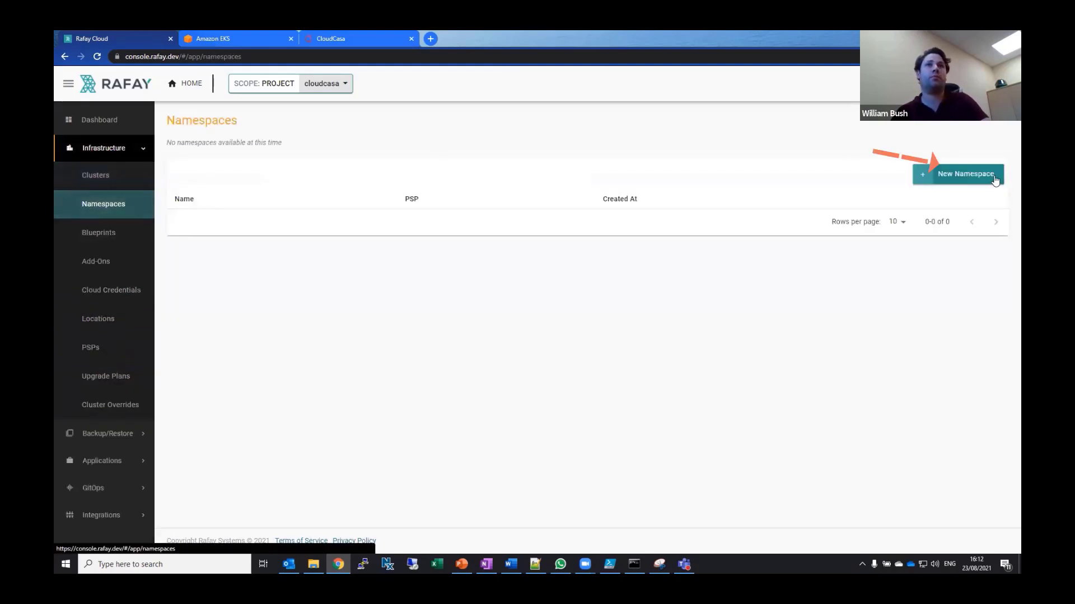
{"action": "left_click", "coordinate": [958, 174]}
{"action": "left_click", "coordinate": [456, 279]}
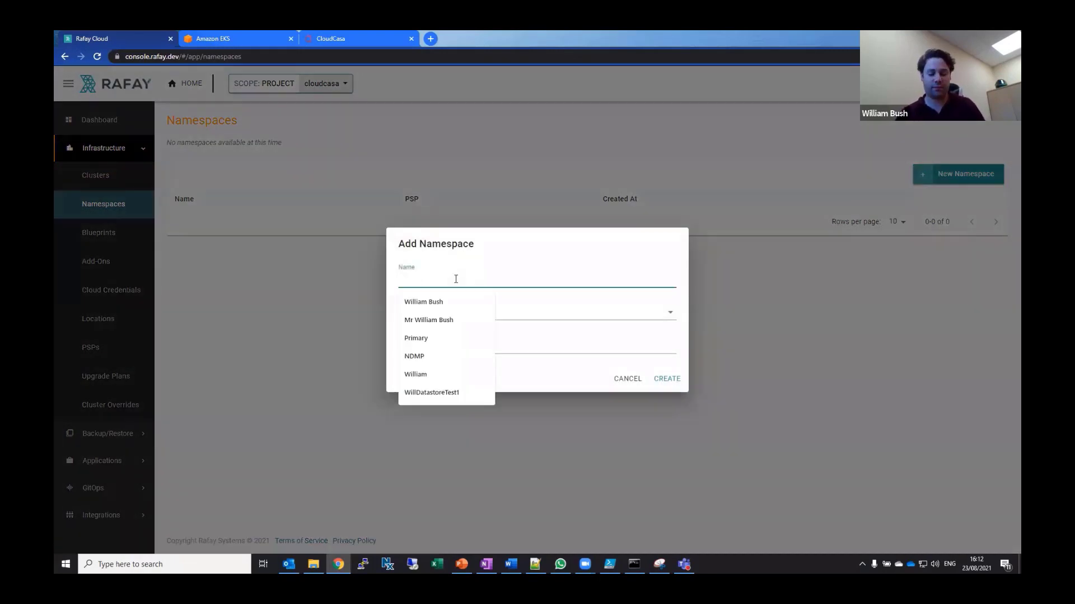
{"action": "type", "text": "defau"}
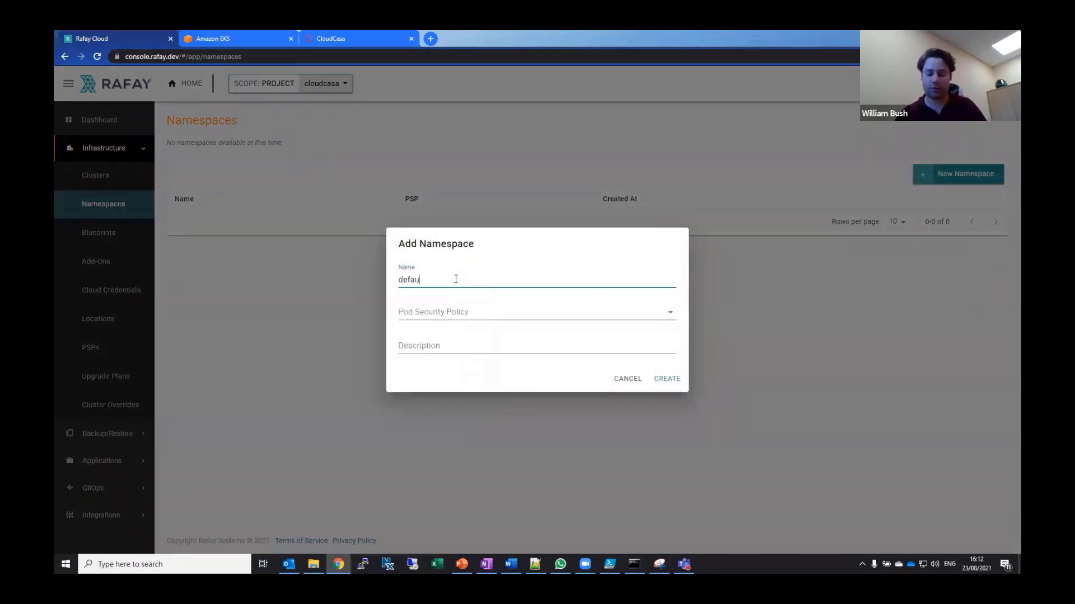
{"action": "type", "text": "lt-cloudcasa"}
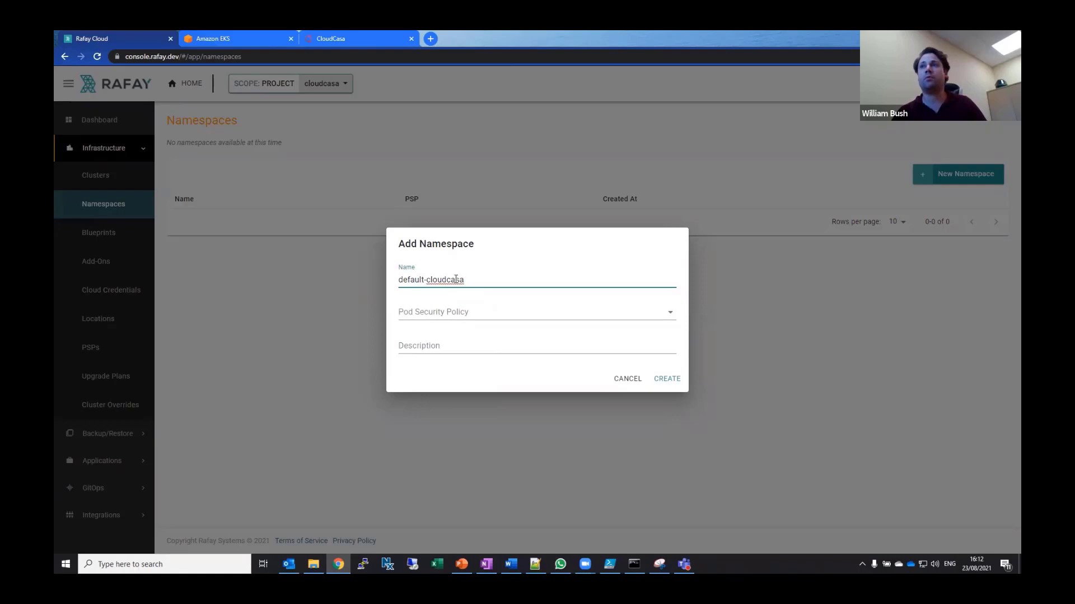
{"action": "left_click", "coordinate": [666, 379]}
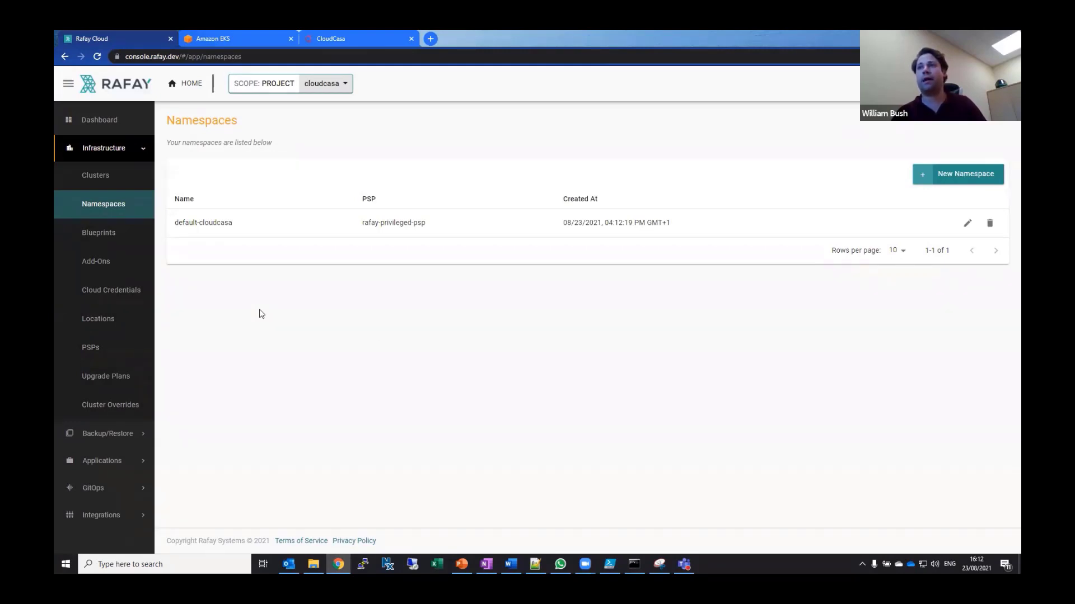
- Create a Helm 3 add-on named cloudcasa-addon that pulls files from a Helm repository, in the default-cloudcasa namespace
{"action": "left_click", "coordinate": [92, 261]}
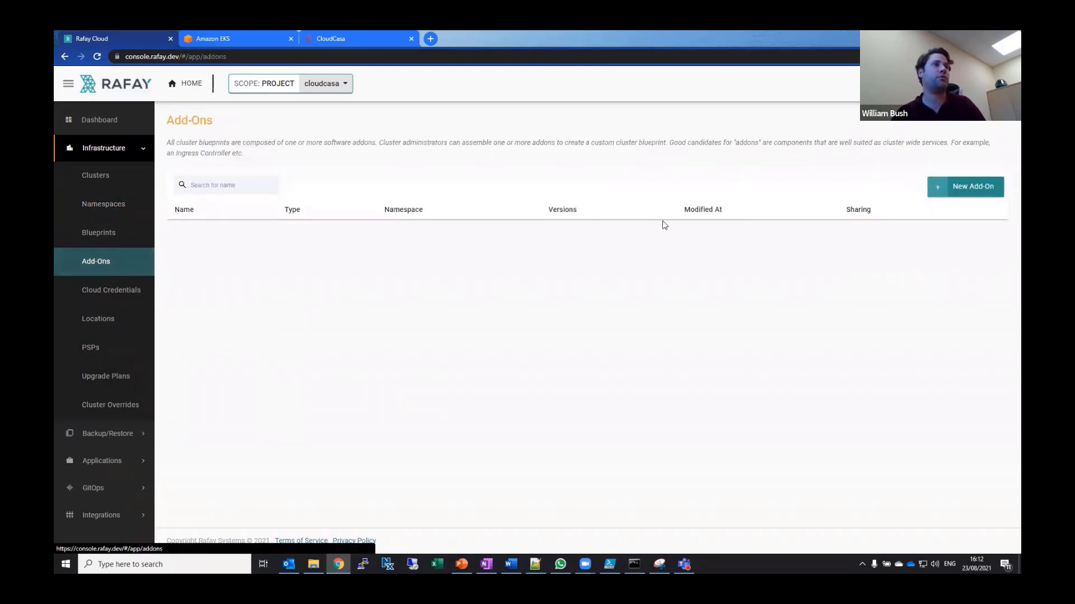
{"action": "left_click", "coordinate": [974, 187]}
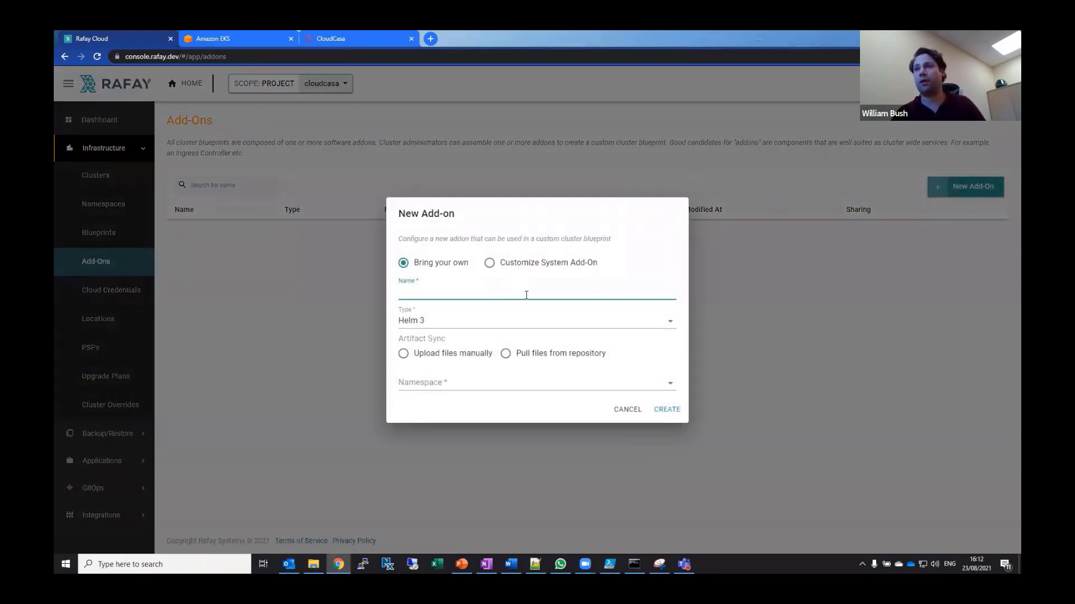
{"action": "type", "text": "clou"}
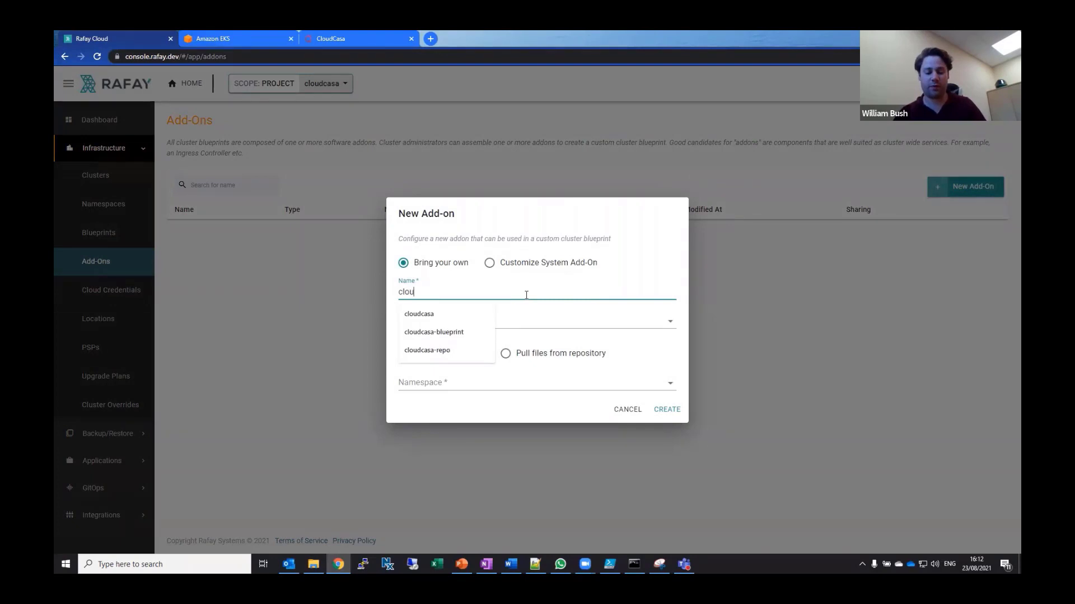
{"action": "type", "text": "dcasa-addon"}
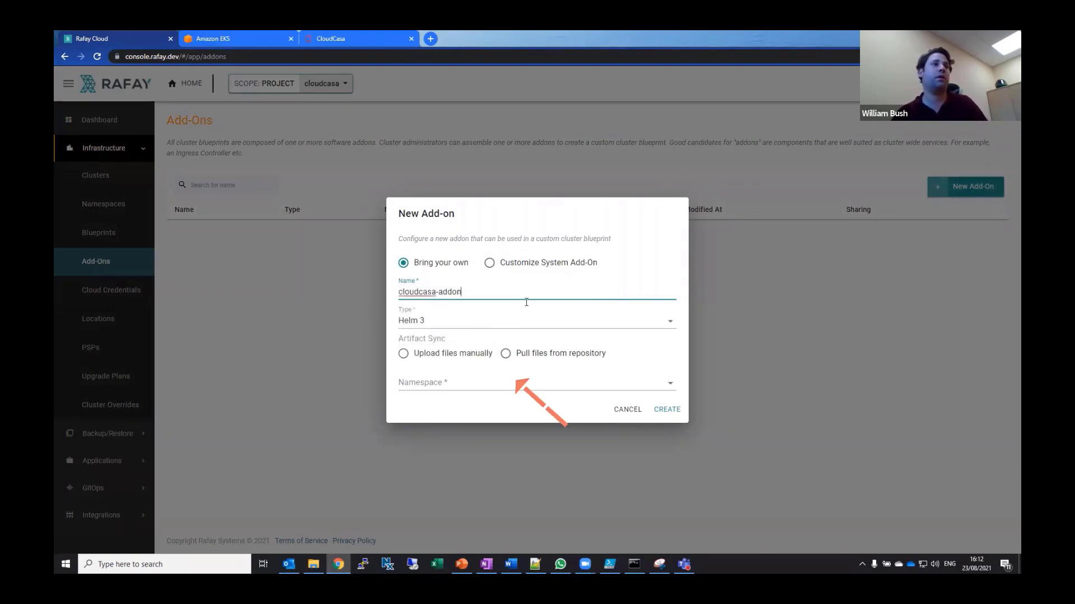
{"action": "left_click", "coordinate": [506, 354]}
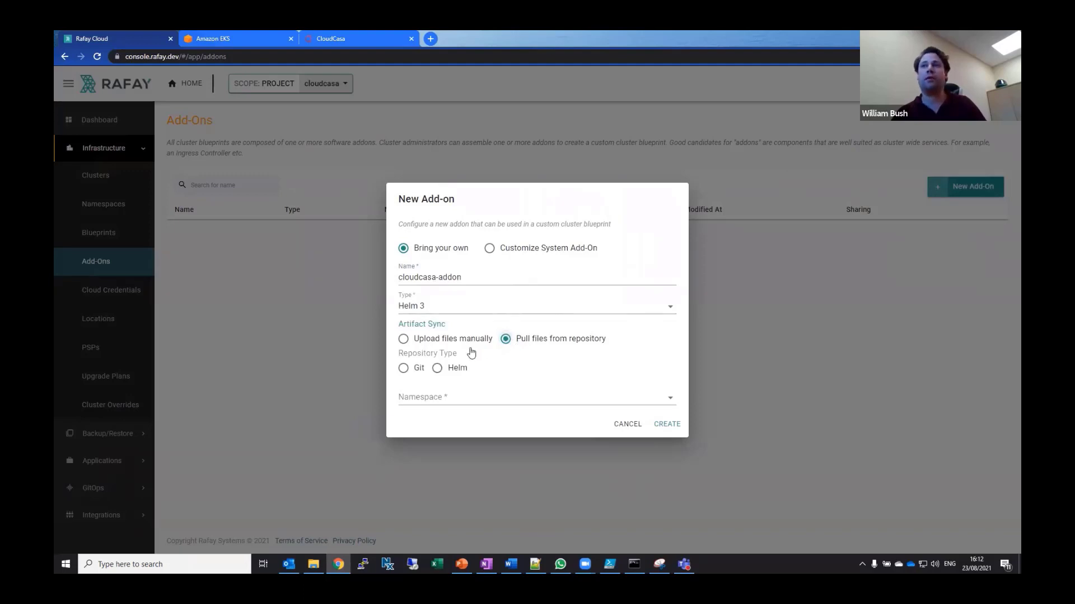
{"action": "left_click", "coordinate": [437, 368]}
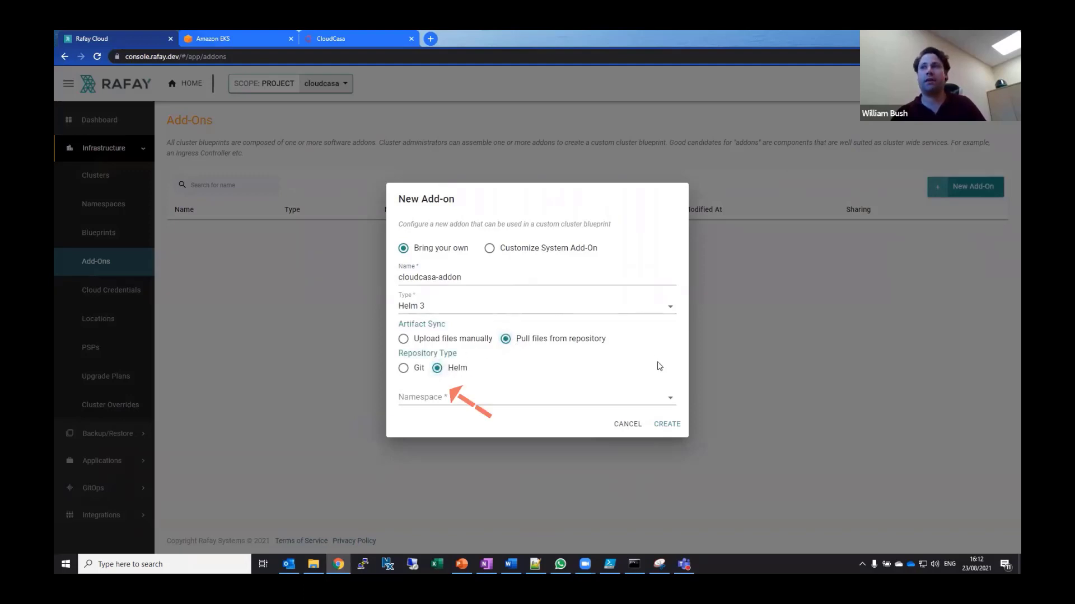
{"action": "left_click", "coordinate": [671, 398]}
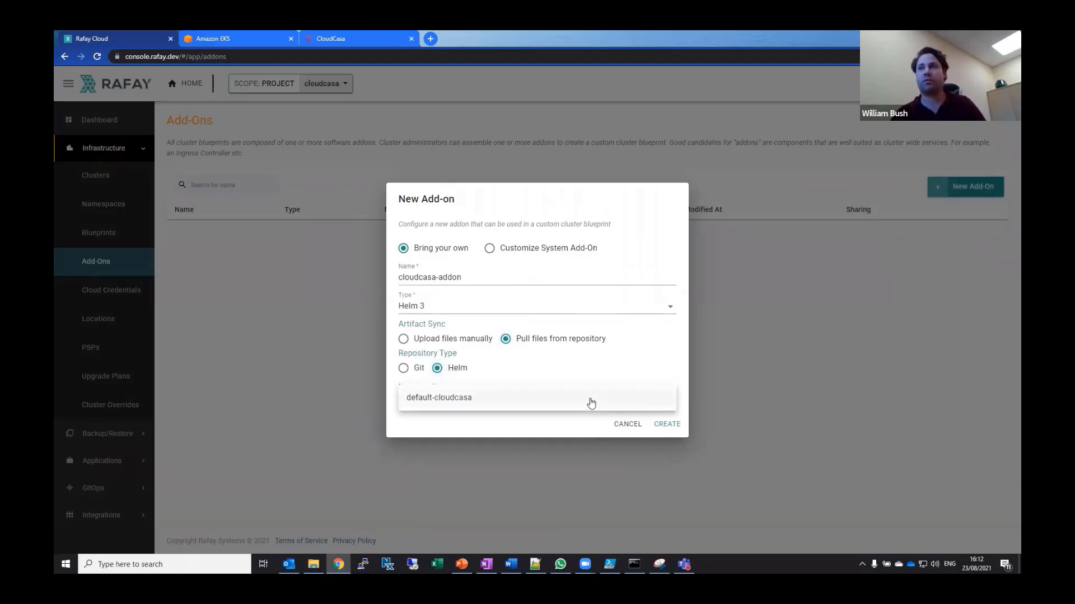
{"action": "left_click", "coordinate": [591, 403]}
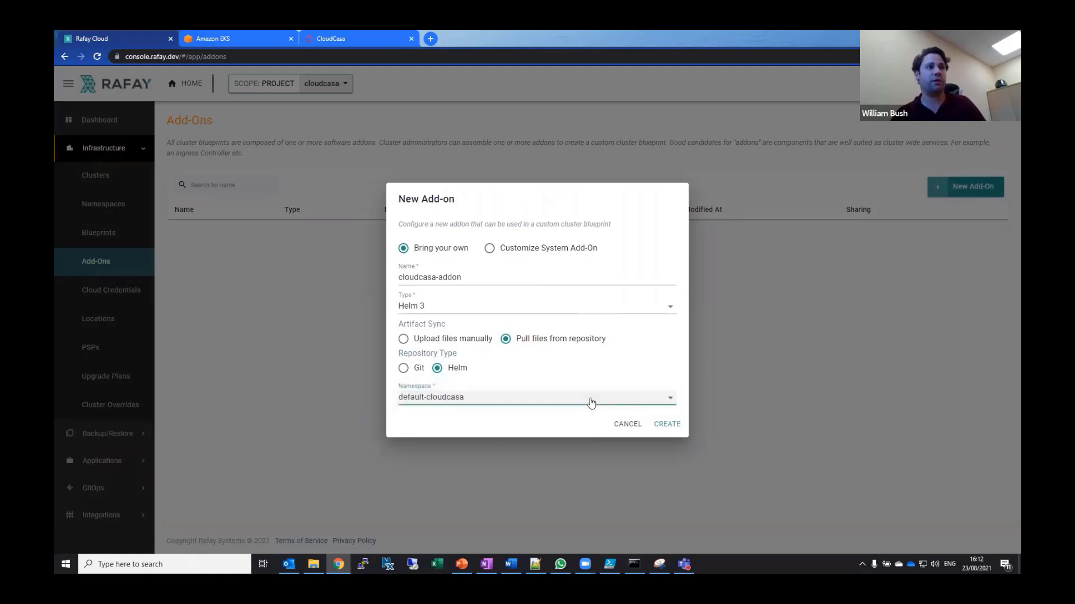
{"action": "left_click", "coordinate": [666, 424]}
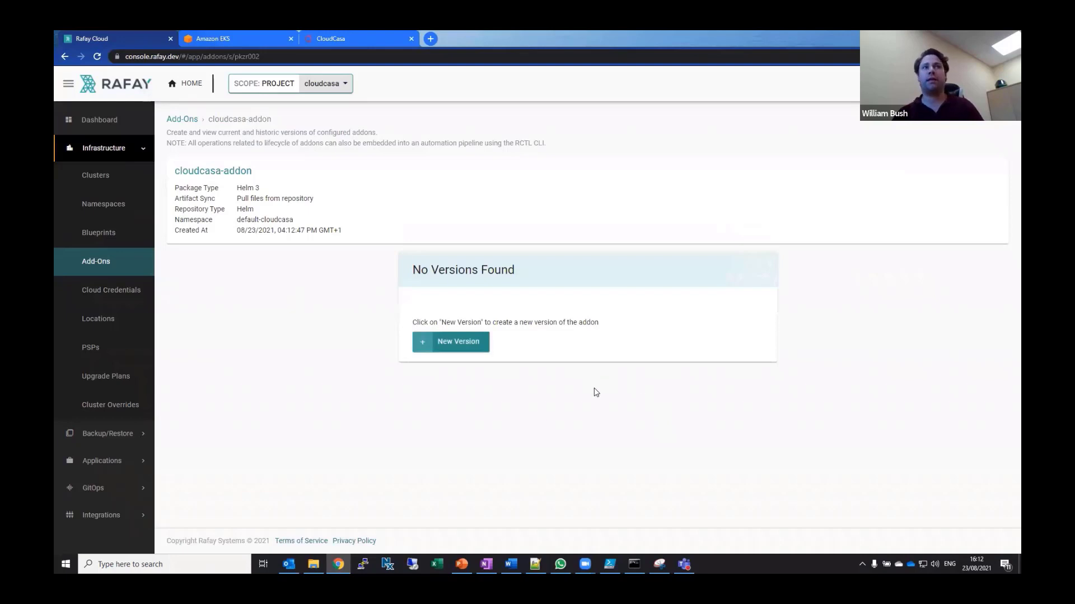
- Start a new version of the add-on named v2.0.0 that uses the cloudcasa-repo repository
{"action": "left_click", "coordinate": [484, 342]}
{"action": "left_click", "coordinate": [337, 226]}
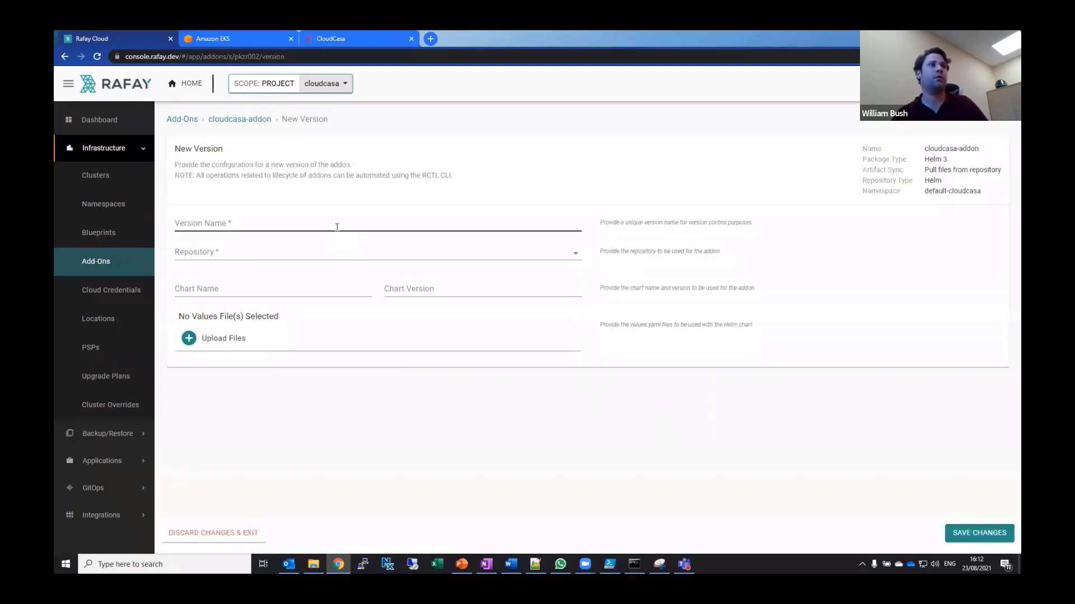
{"action": "left_click", "coordinate": [252, 244]}
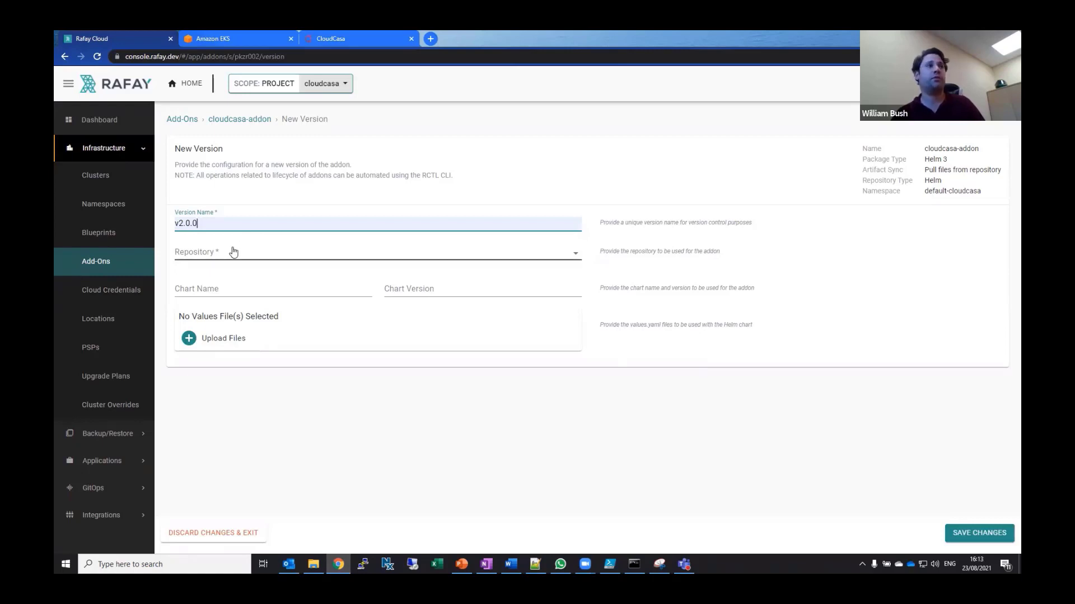
{"action": "left_click", "coordinate": [233, 253]}
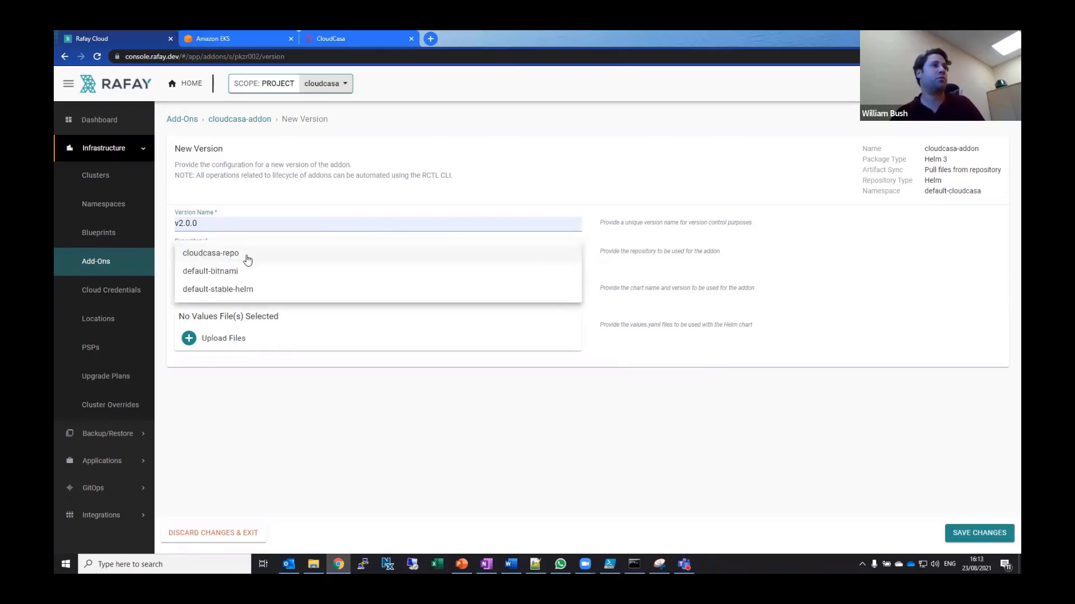
{"action": "left_click", "coordinate": [247, 257]}
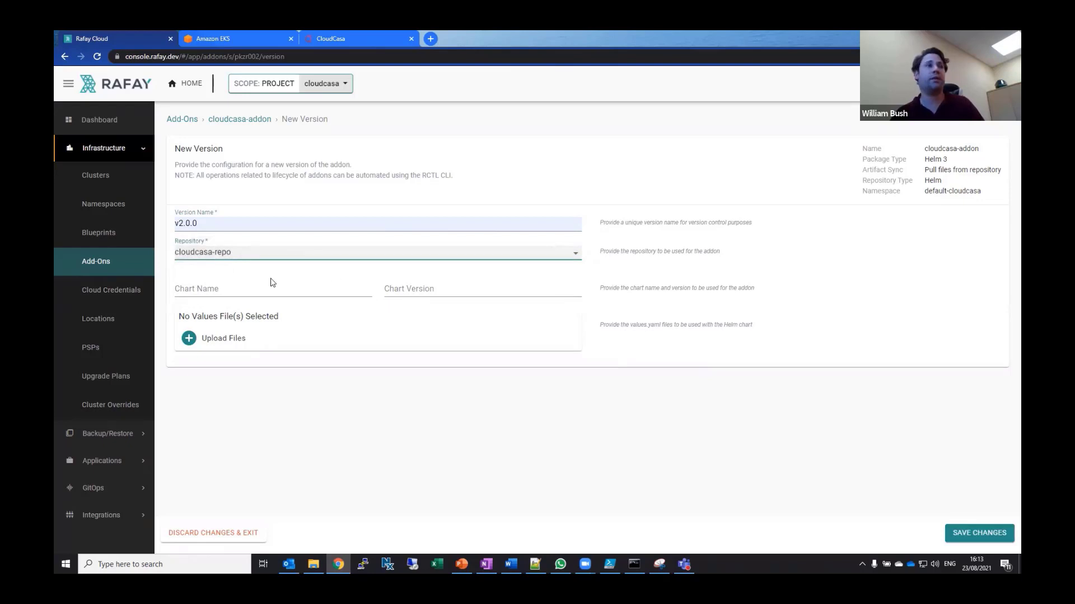
- Set the add-on version's chart name to cloudcasa and its chart version to v2.0.0
{"action": "left_click", "coordinate": [257, 289]}
{"action": "type", "text": "cloudcasa"}
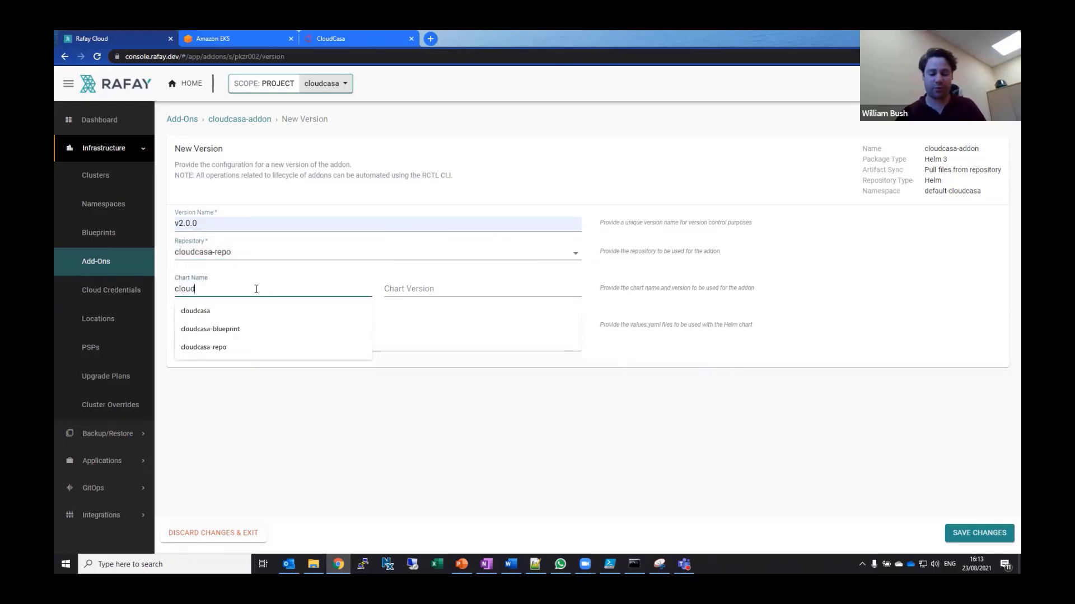
{"action": "key", "text": "Tab"}
{"action": "type", "text": "v"}
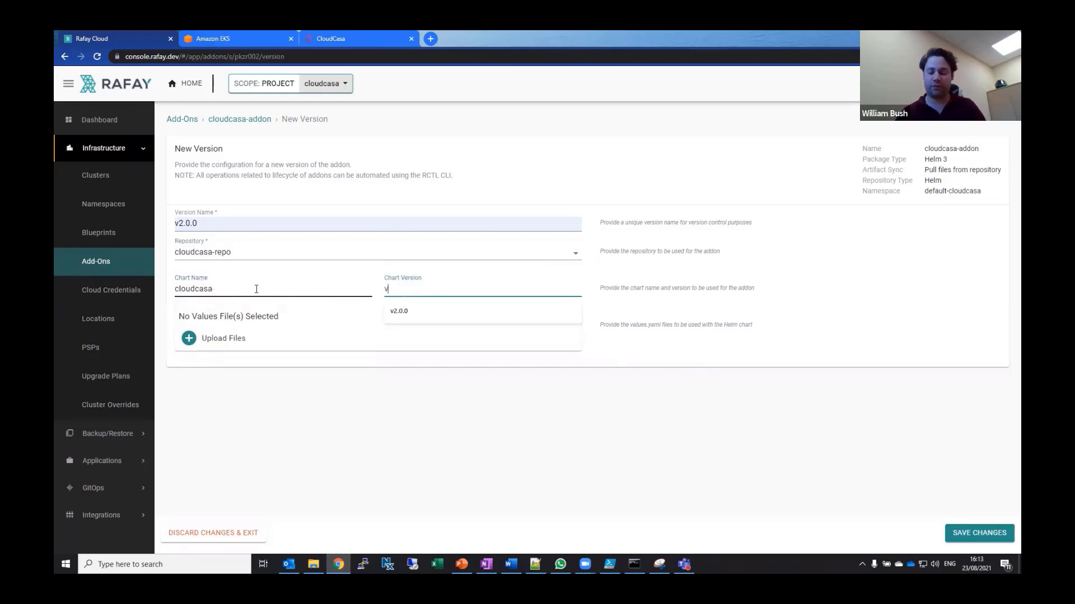
{"action": "left_click", "coordinate": [430, 312]}
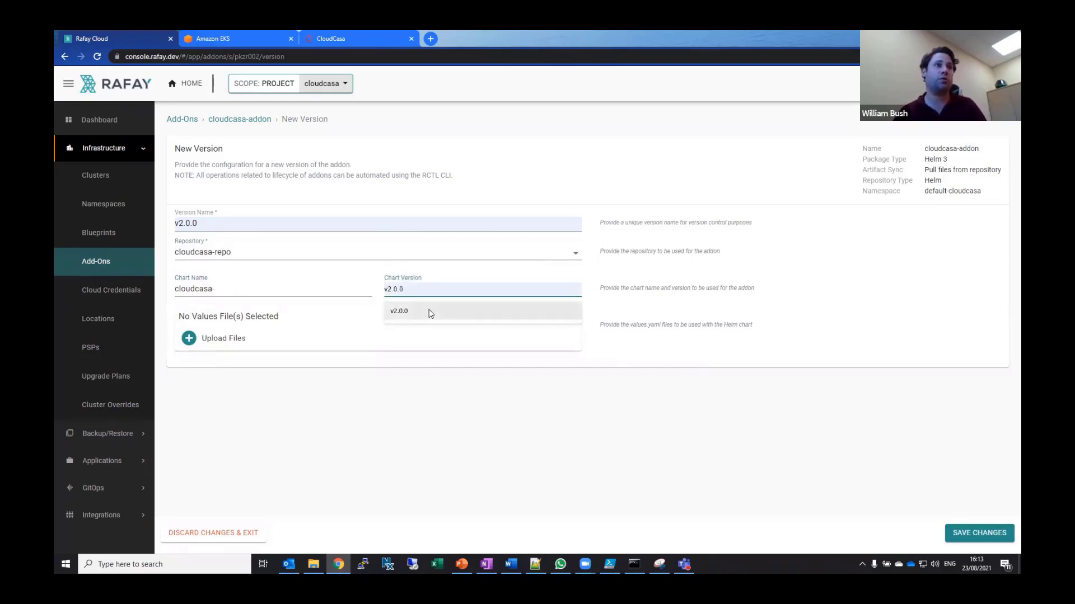
- Save the new v2.0.0 version of the cloudcasa-addon add-on
{"action": "left_click", "coordinate": [967, 533]}
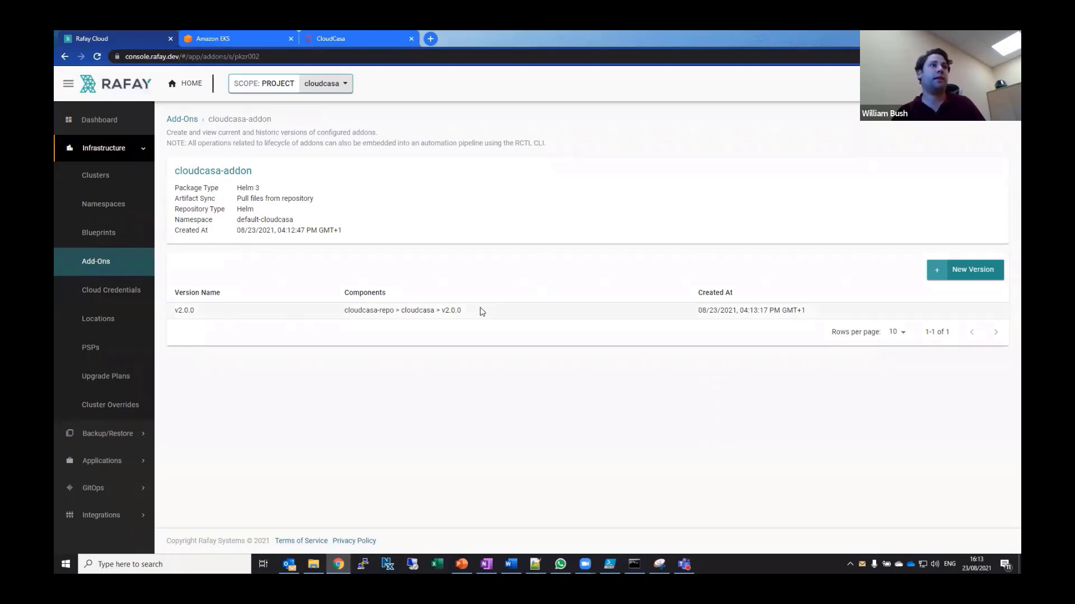
- Create a new custom cluster blueprint named cloudcasa-blueprint
{"action": "left_click", "coordinate": [139, 235]}
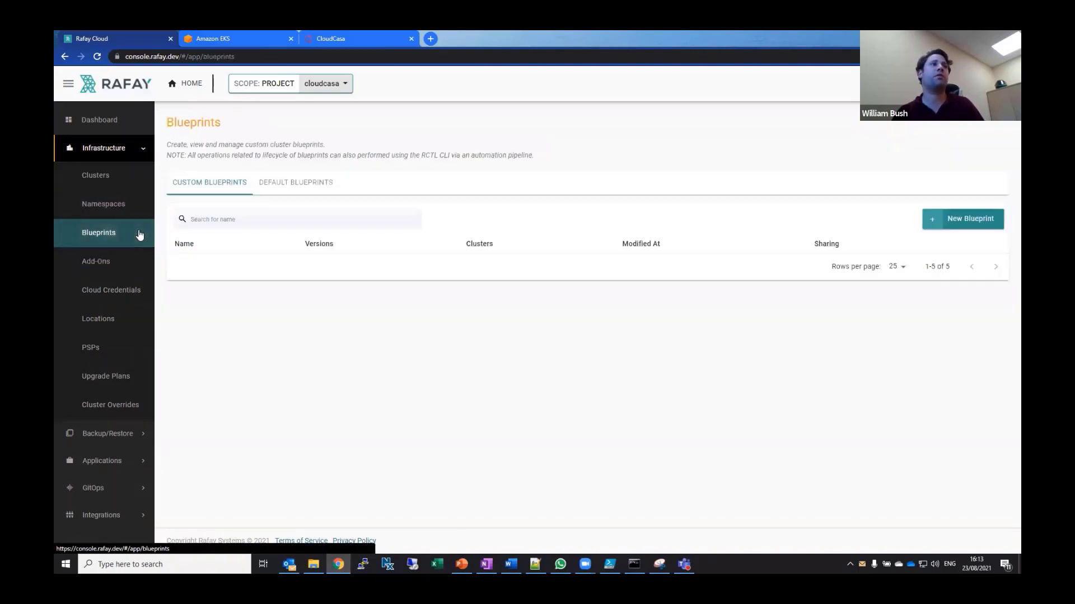
{"action": "left_click", "coordinate": [979, 220]}
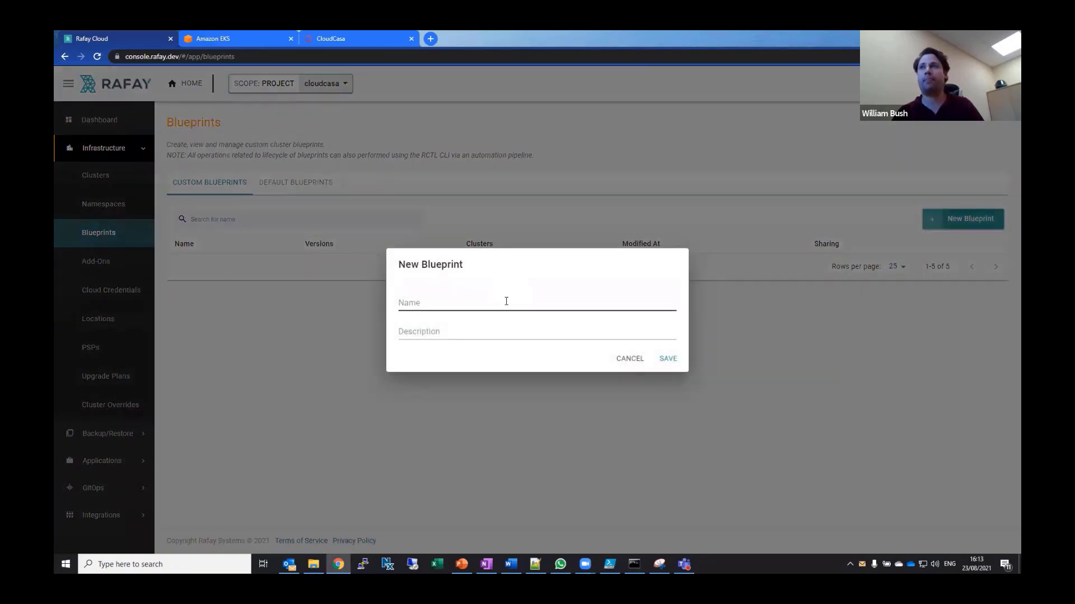
{"action": "left_click", "coordinate": [506, 302]}
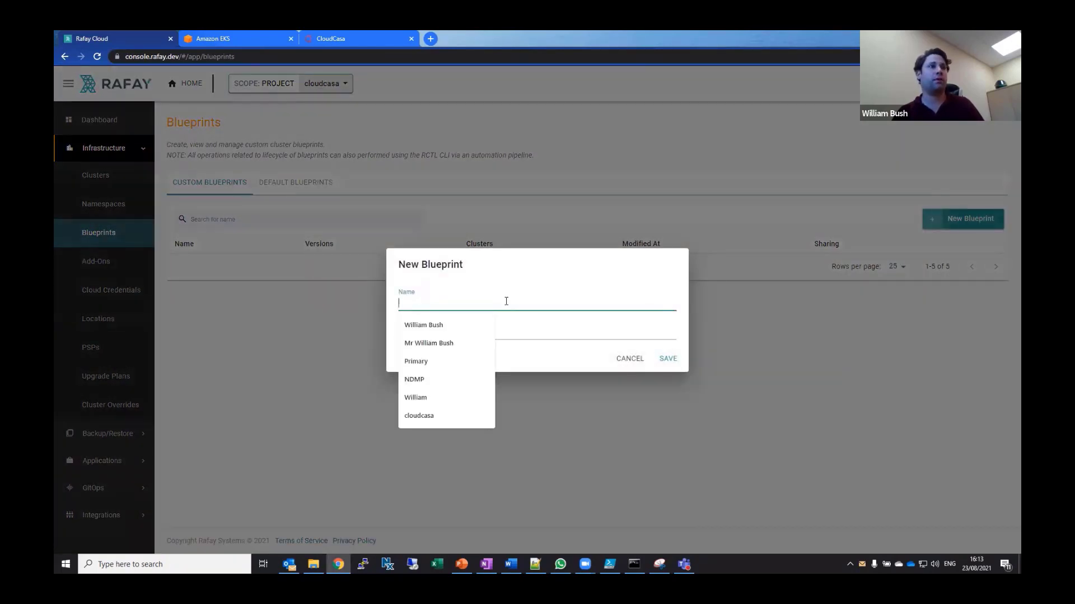
{"action": "type", "text": "cloud-"}
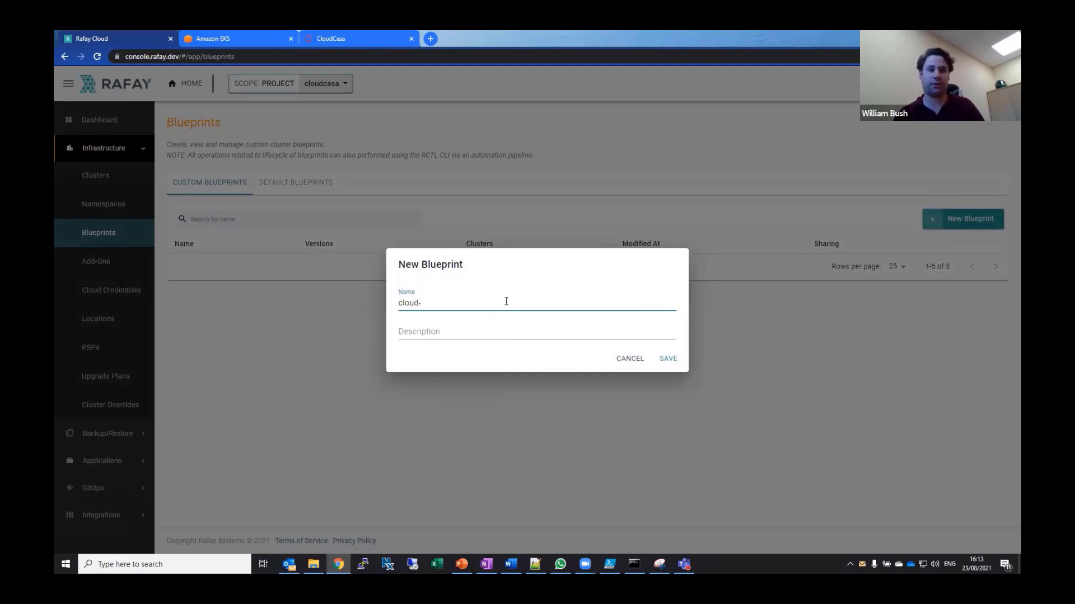
{"action": "key", "text": "BackSpace"}
{"action": "type", "text": "casa"}
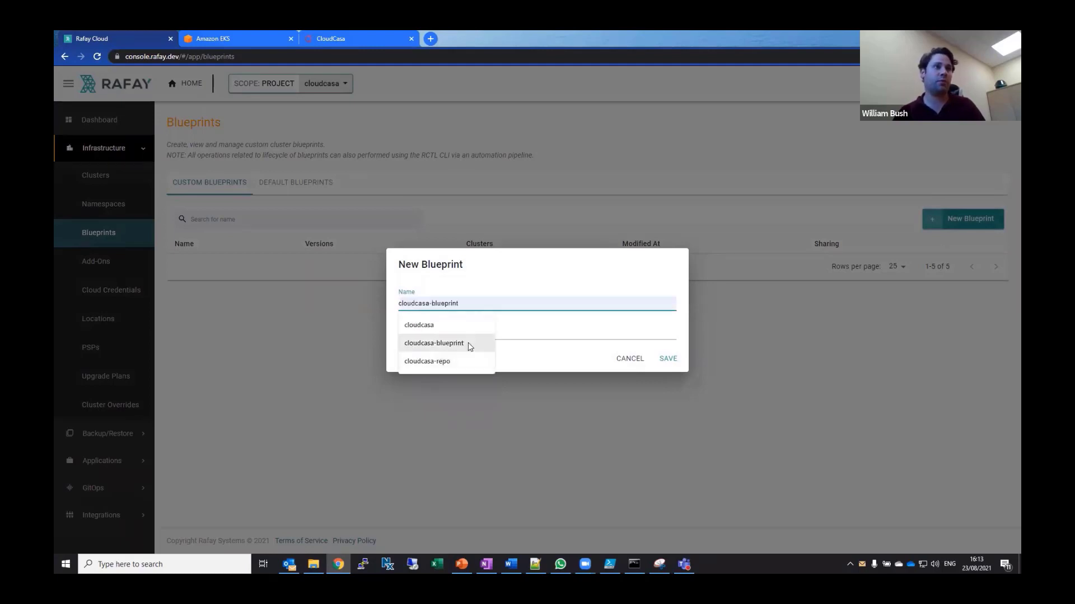
{"action": "left_click", "coordinate": [470, 342]}
{"action": "left_click", "coordinate": [667, 360]}
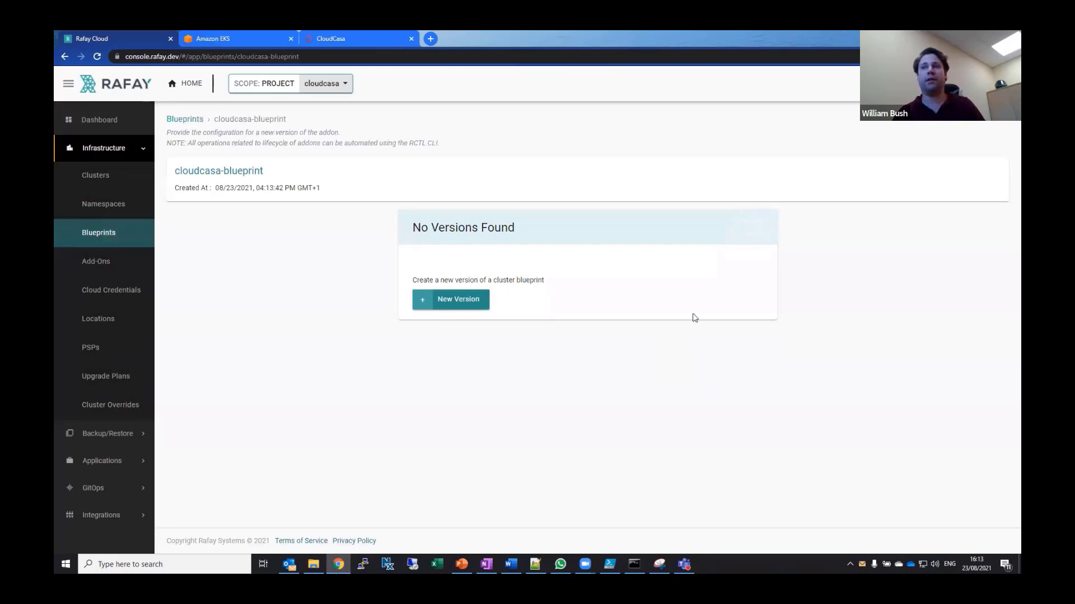
- Start a new version of the blueprint with the version name v2.0.0
{"action": "left_click", "coordinate": [473, 303]}
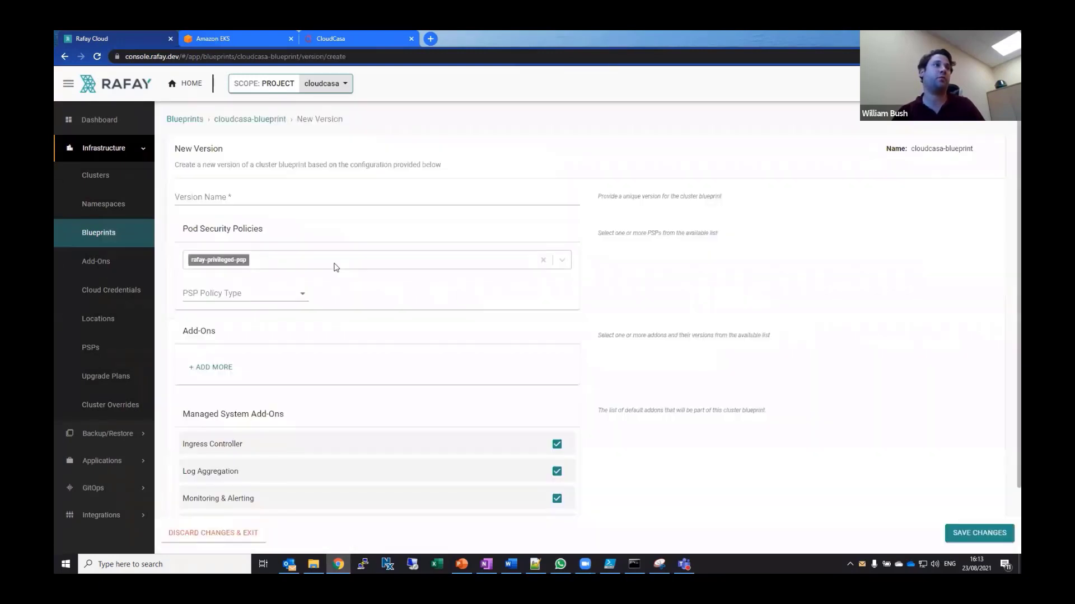
{"action": "left_click", "coordinate": [278, 197]}
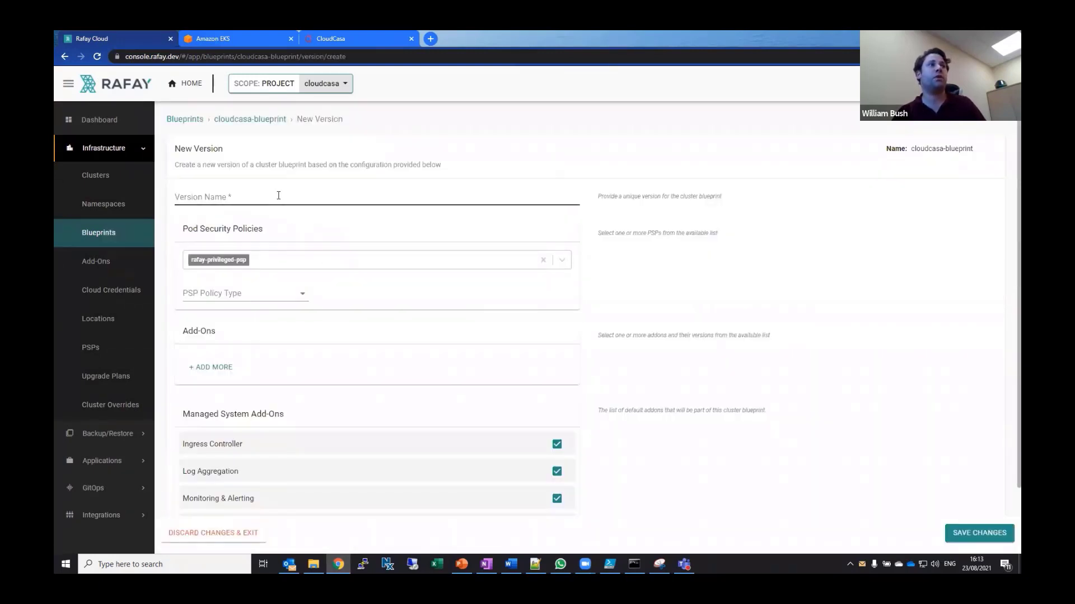
{"action": "left_click", "coordinate": [196, 224]}
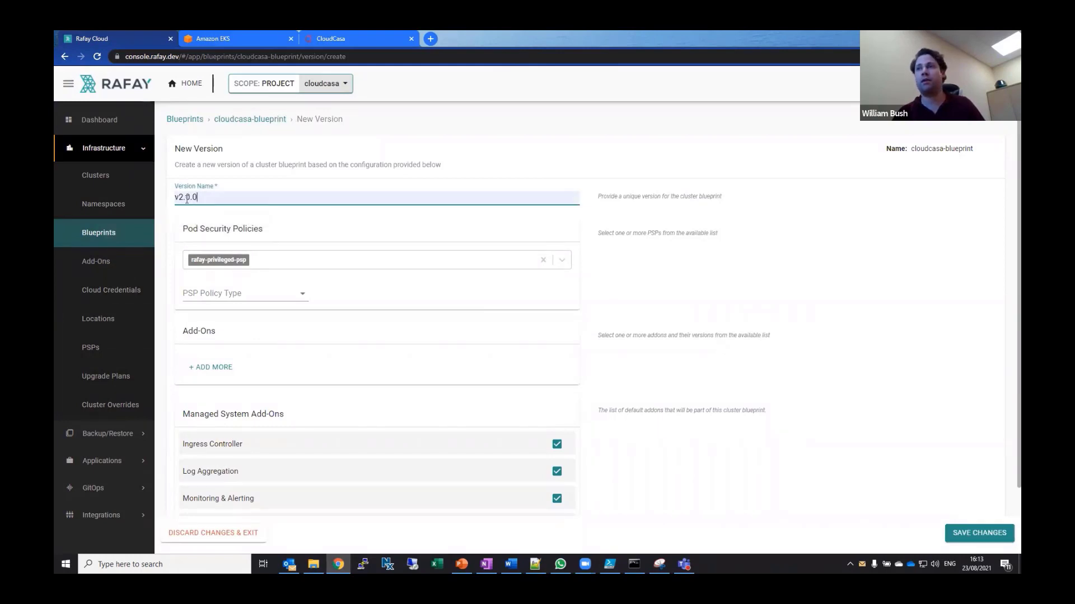
- Add version v2.0.0 of cloudcasa-addon to the blueprint version and save it
{"action": "left_click", "coordinate": [216, 368]}
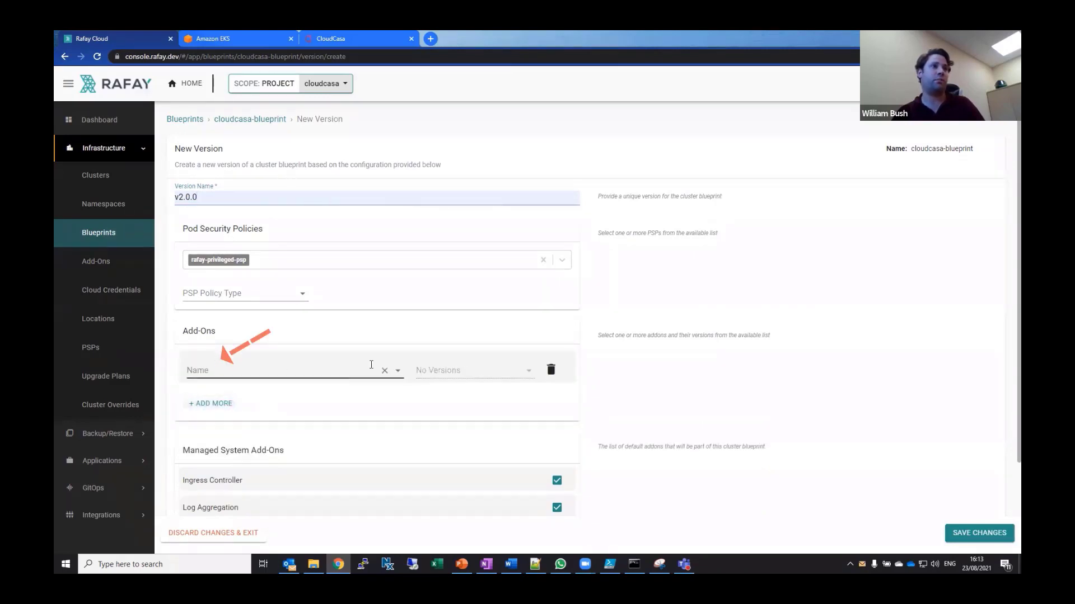
{"action": "left_click", "coordinate": [398, 370]}
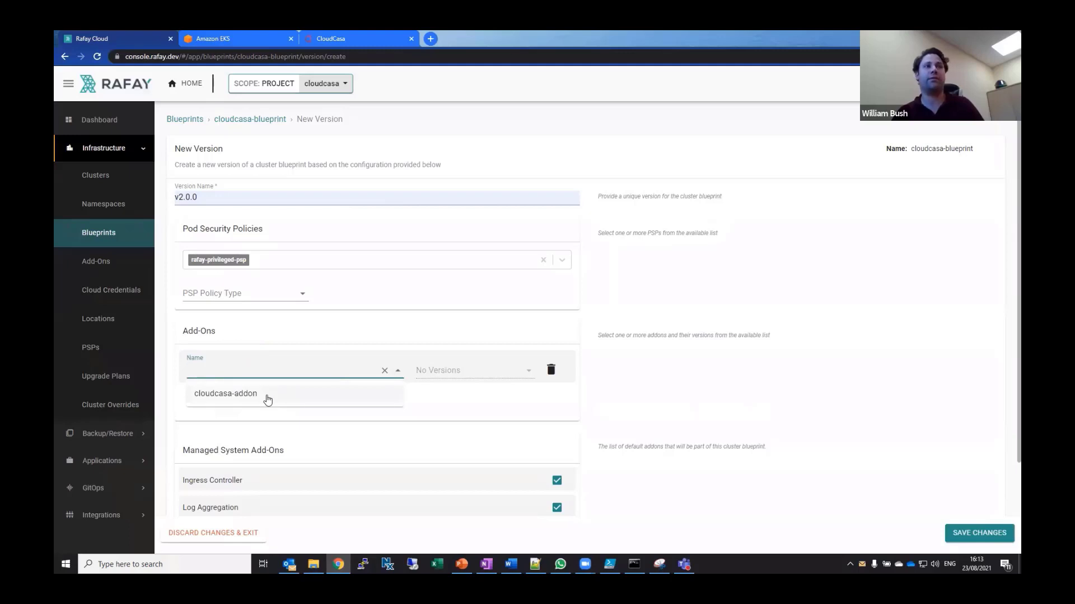
{"action": "left_click", "coordinate": [267, 399]}
{"action": "left_click", "coordinate": [529, 373]}
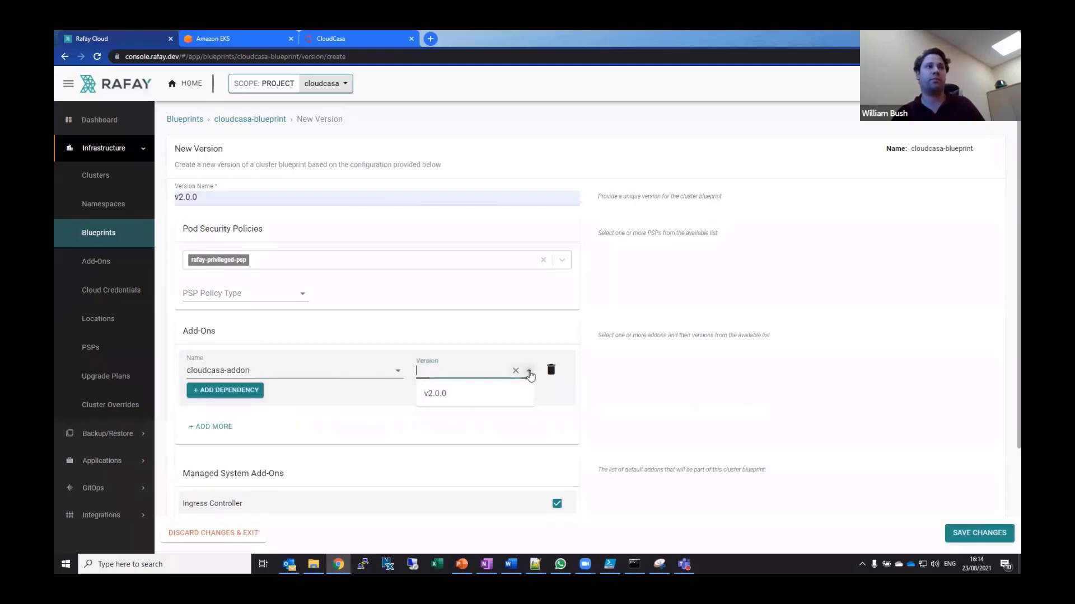
{"action": "left_click", "coordinate": [478, 398]}
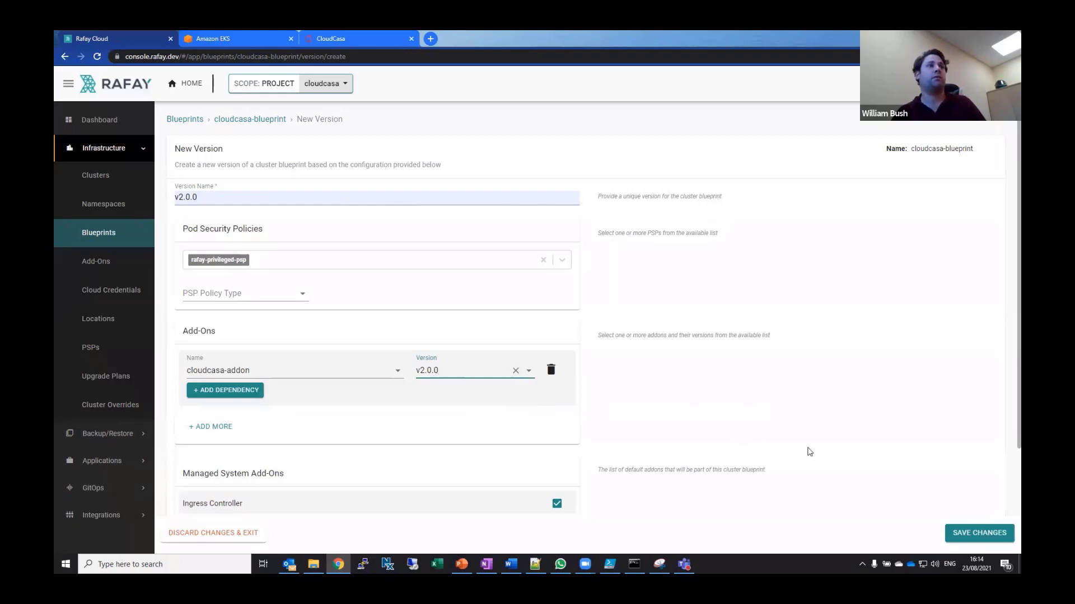
{"action": "left_click", "coordinate": [992, 534]}
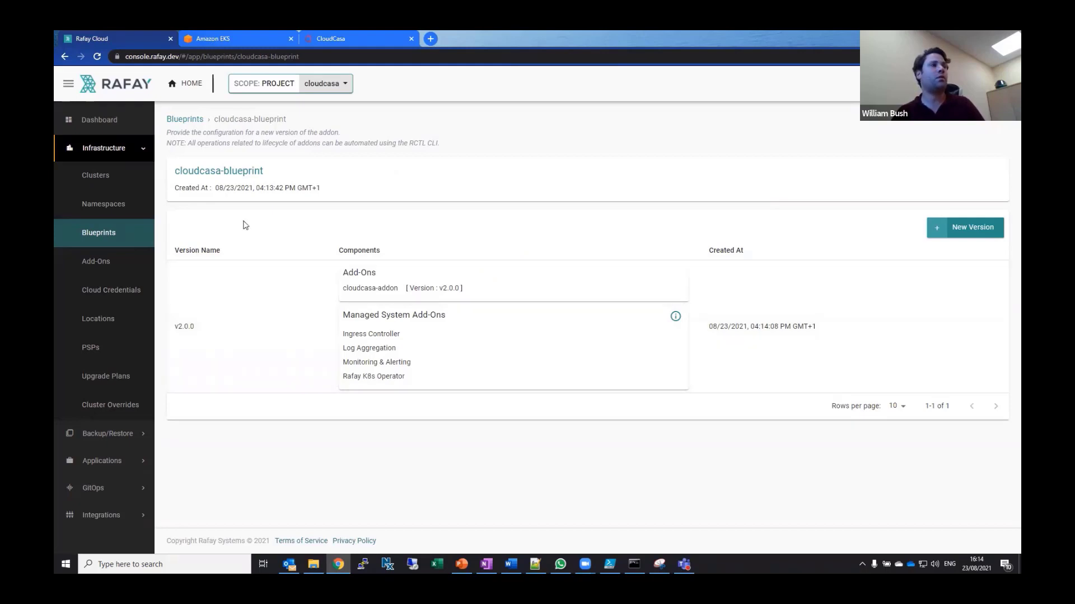
- Open the project's cluster list, then switch to Amazon EKS to examine the rafay-cc cluster's Kubernetes version, nodes and workloads
{"action": "left_click", "coordinate": [105, 177]}
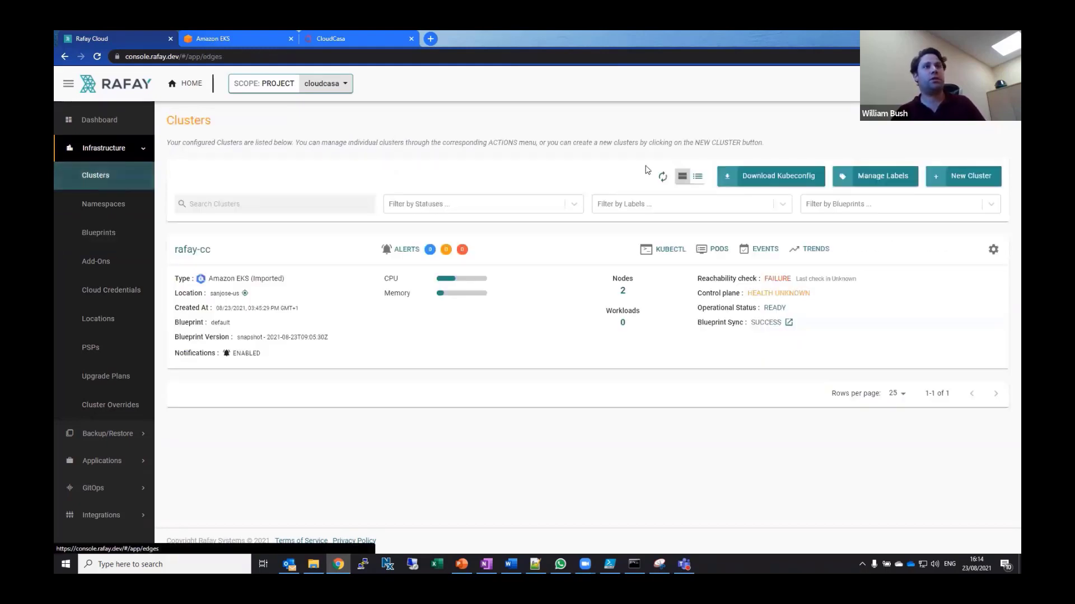
{"action": "left_click", "coordinate": [226, 44]}
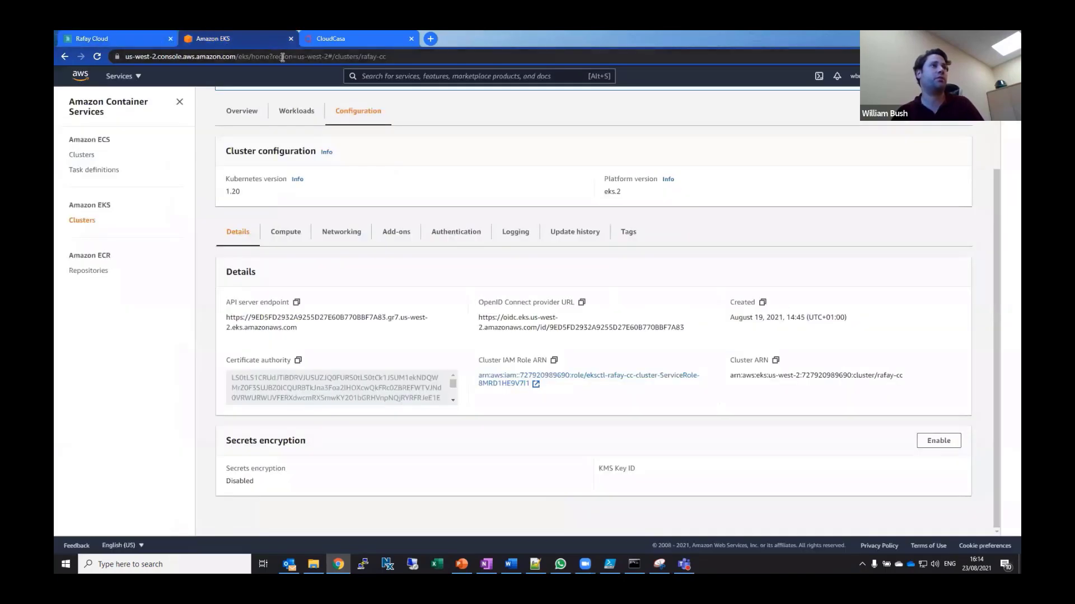
{"action": "scroll", "coordinate": [338, 173], "scroll_direction": "up", "scroll_amount": 2}
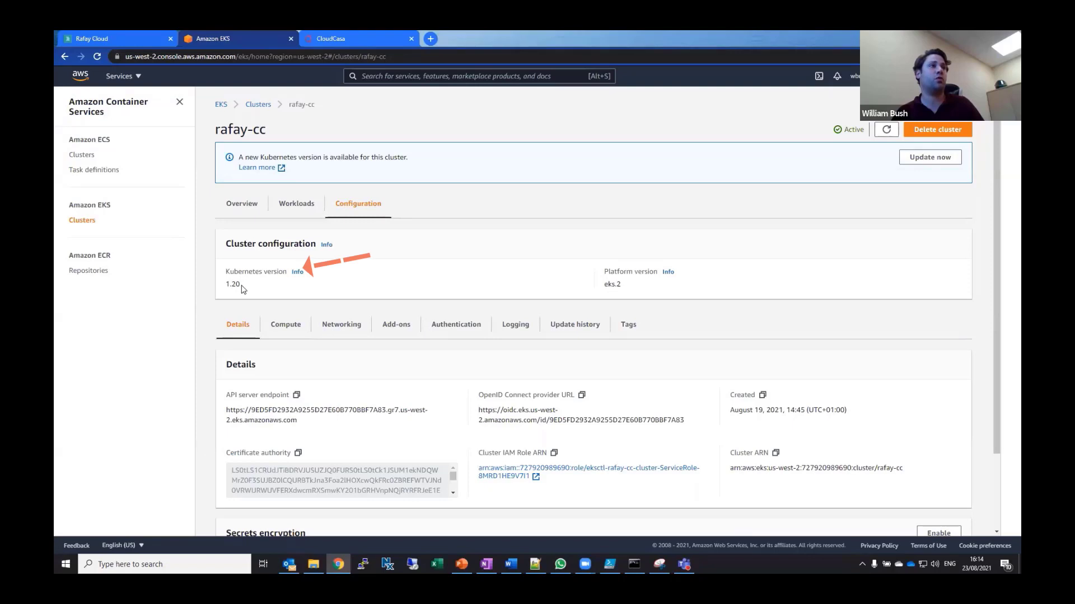
{"action": "left_click", "coordinate": [246, 207]}
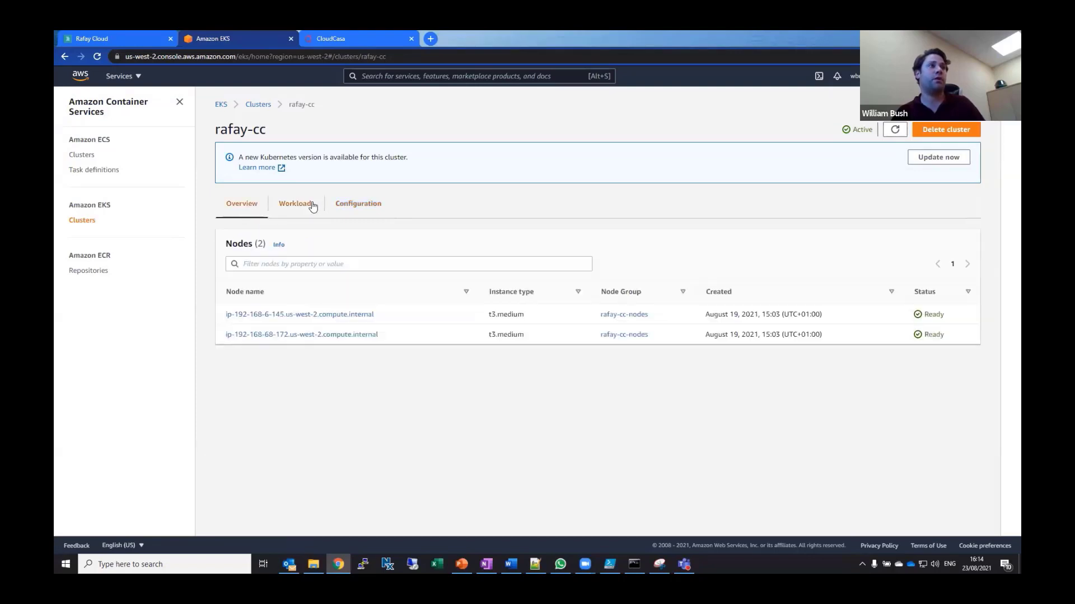
{"action": "left_click", "coordinate": [313, 207]}
{"action": "scroll", "coordinate": [277, 411], "scroll_direction": "down", "scroll_amount": 2}
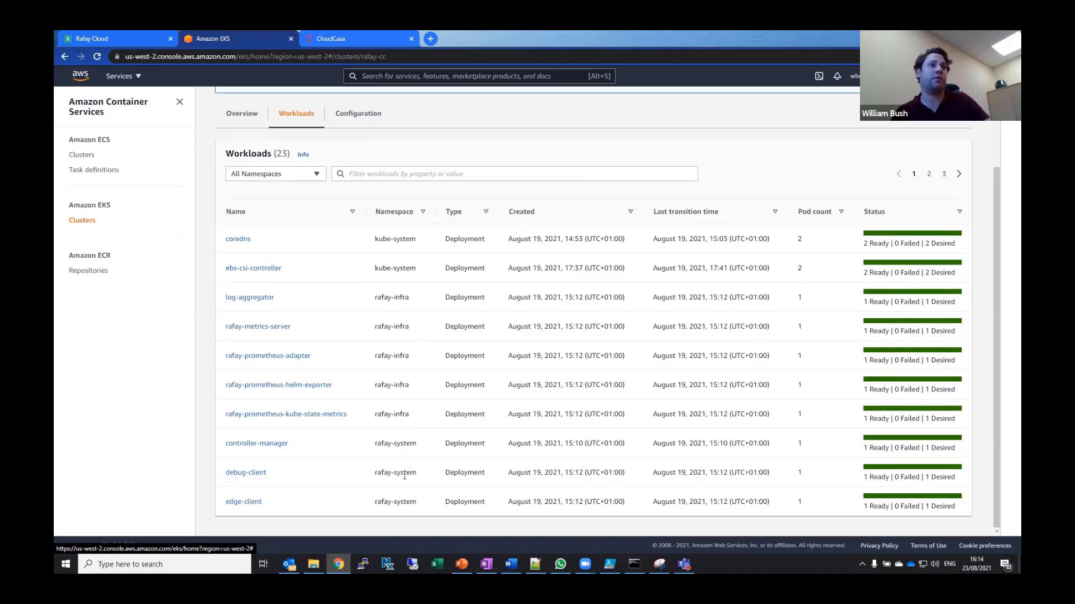
- Switch back to Rafay and update the rafay-cc cluster's blueprint to cloudcasa-blueprint version v2.0.0, saving and publishing it
{"action": "left_click", "coordinate": [140, 38]}
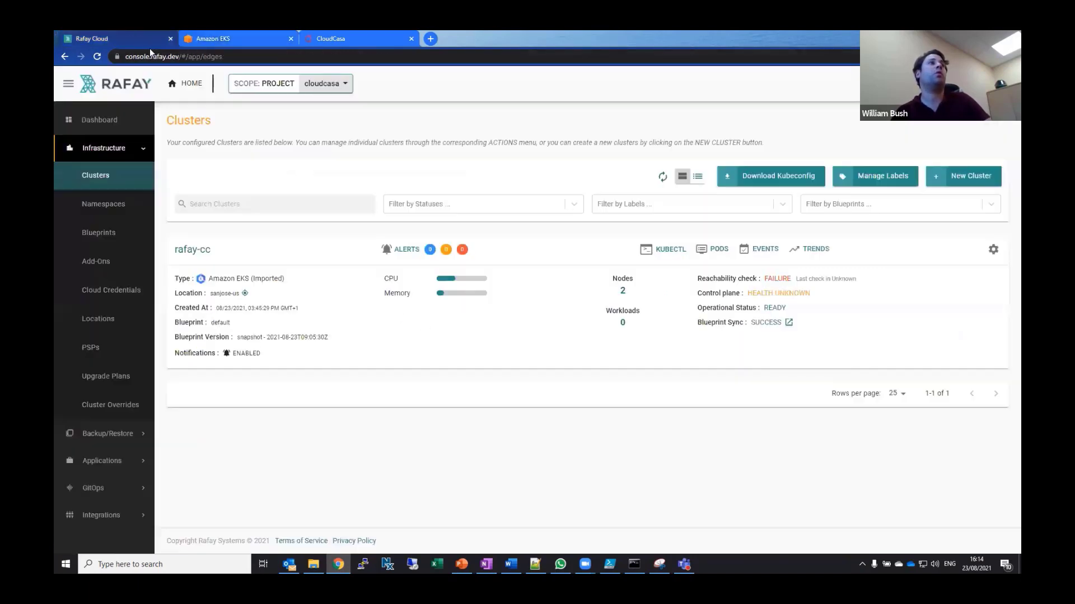
{"action": "left_click", "coordinate": [992, 252]}
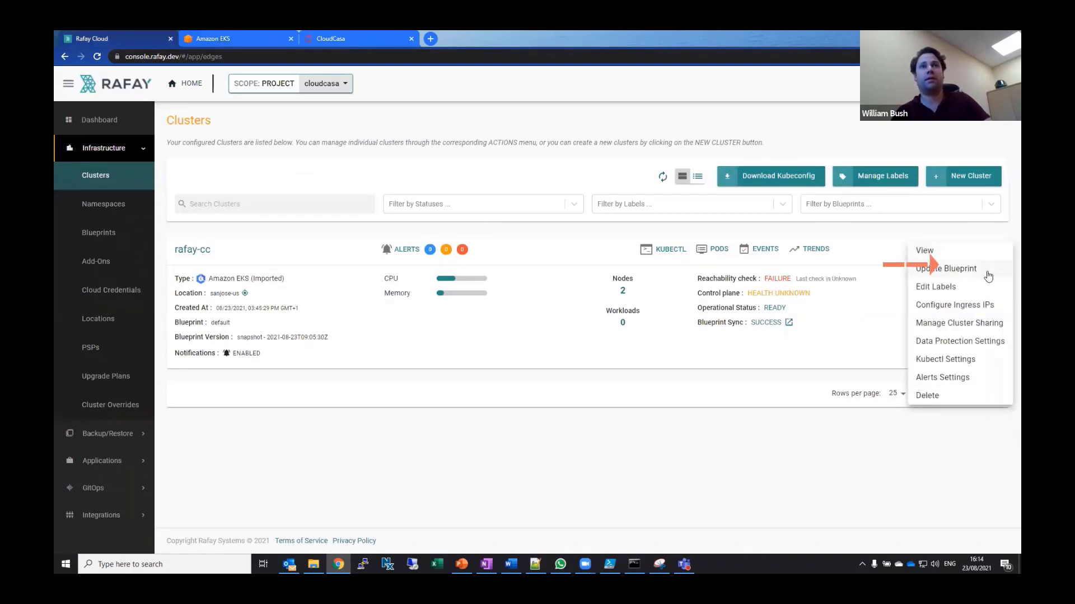
{"action": "left_click", "coordinate": [988, 273]}
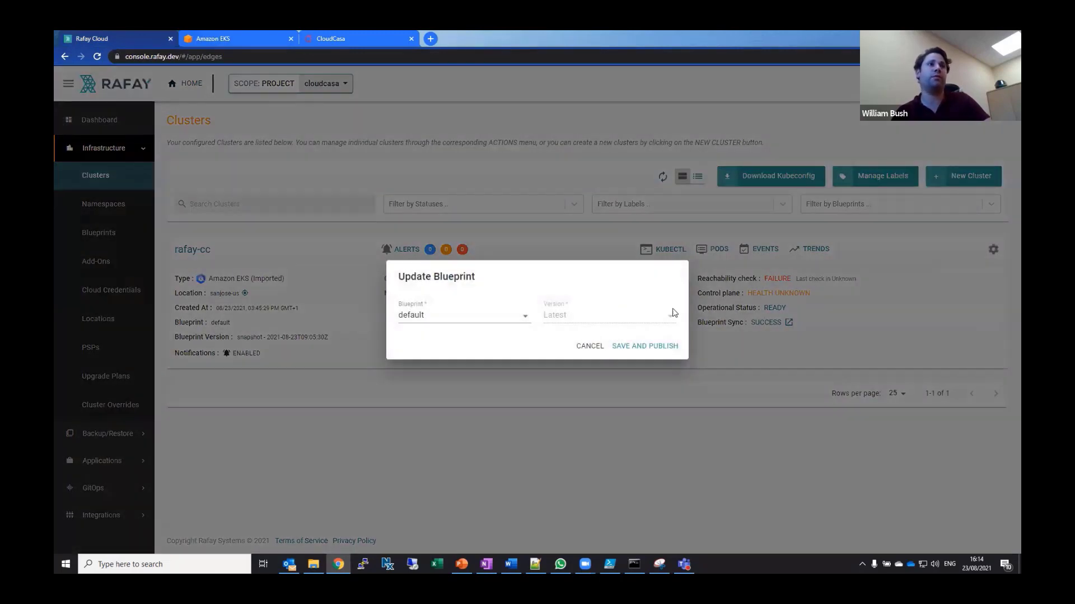
{"action": "left_click", "coordinate": [525, 317]}
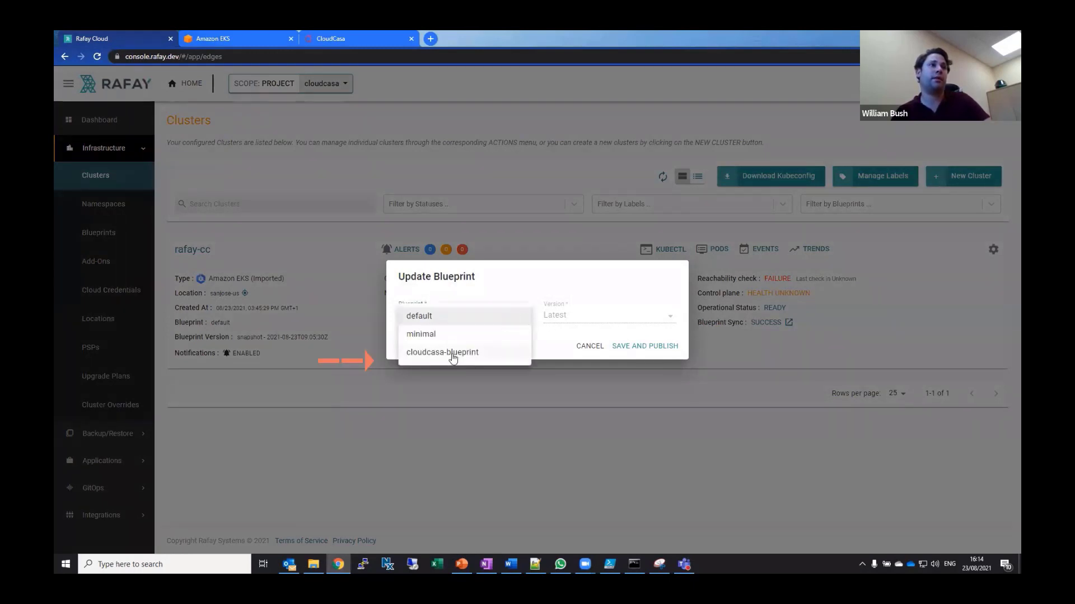
{"action": "left_click", "coordinate": [452, 353]}
{"action": "left_click", "coordinate": [669, 318]}
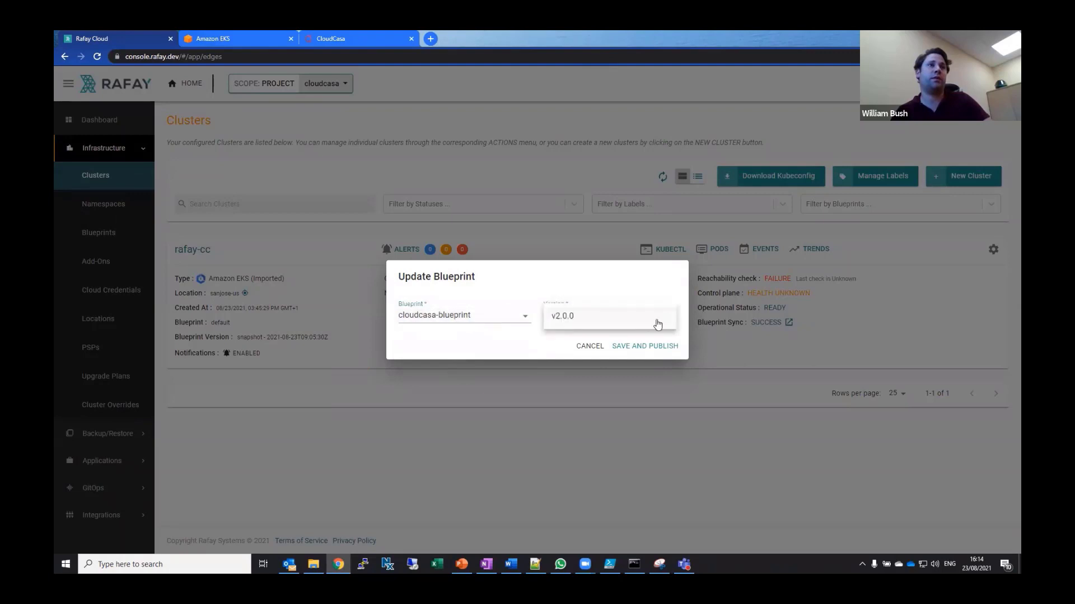
{"action": "left_click", "coordinate": [649, 322]}
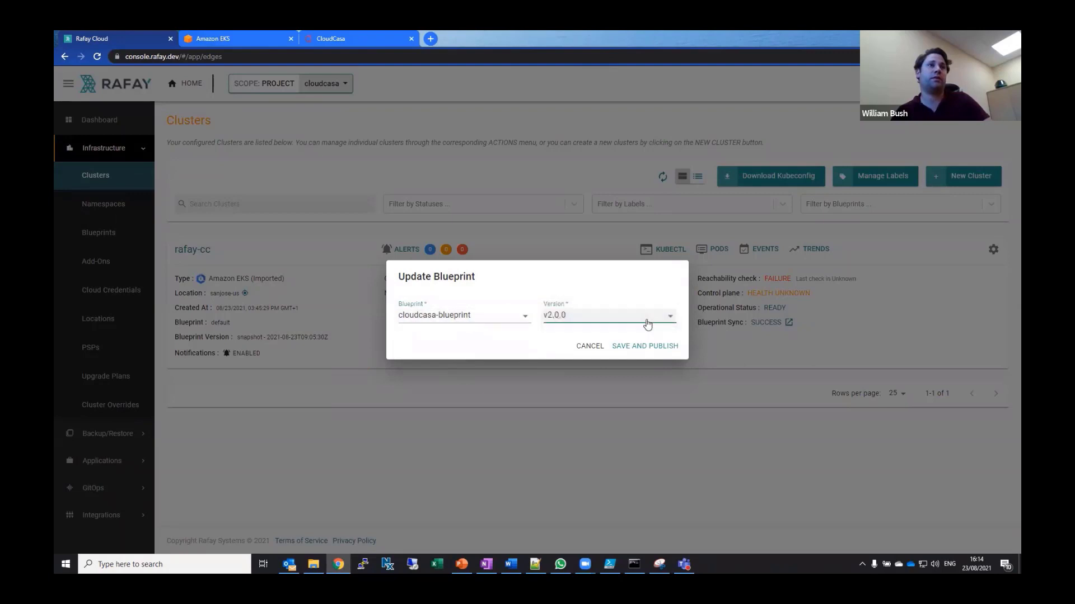
{"action": "left_click", "coordinate": [663, 348]}
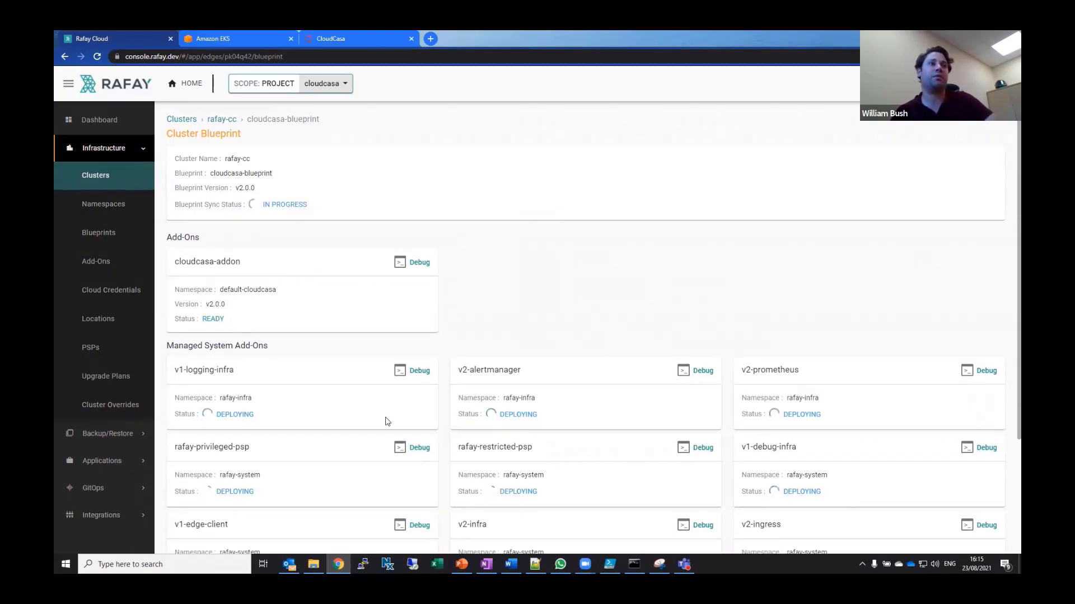
- Check the blueprint's add-on deployment statuses, and switch to Amazon EKS to examine the refreshed rafay-cc workloads sorted by namespace
{"action": "scroll", "coordinate": [311, 370], "scroll_direction": "down", "scroll_amount": 2}
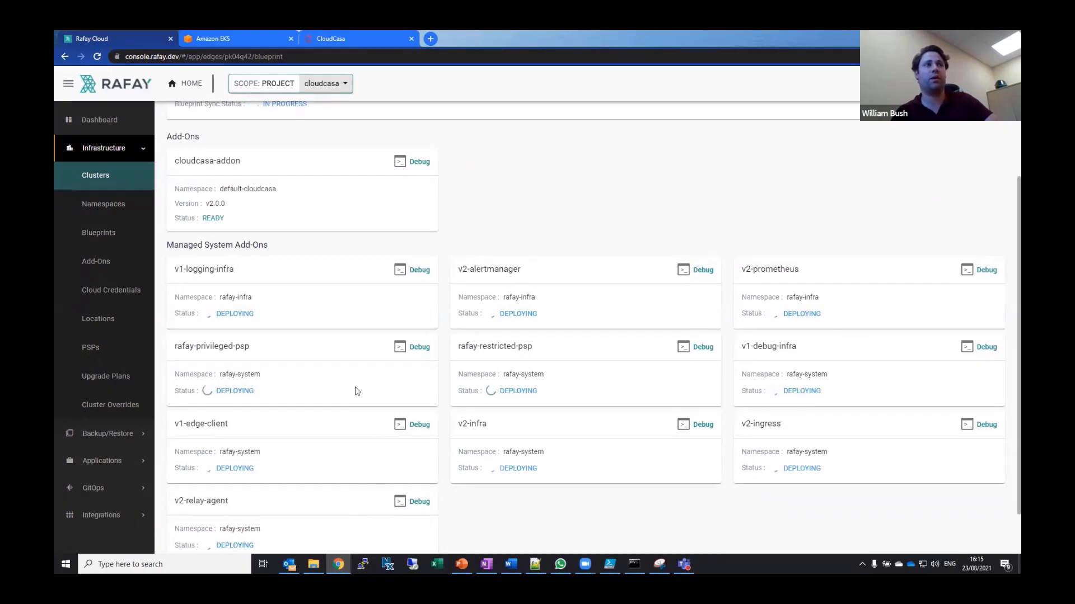
{"action": "left_click", "coordinate": [228, 35]}
{"action": "scroll", "coordinate": [607, 311], "scroll_direction": "up", "scroll_amount": 2}
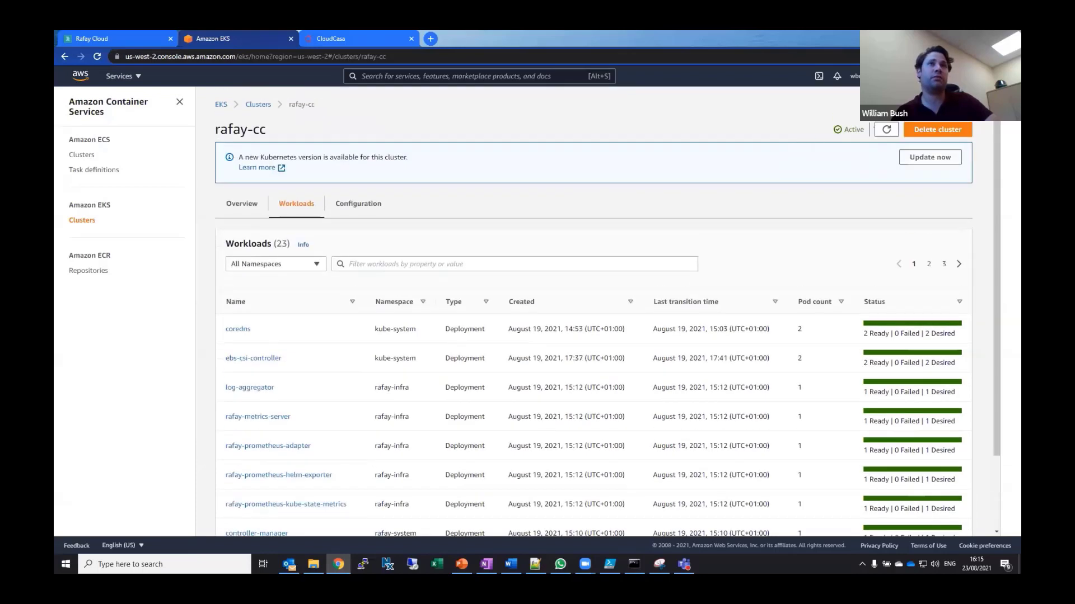
{"action": "left_click", "coordinate": [886, 131]}
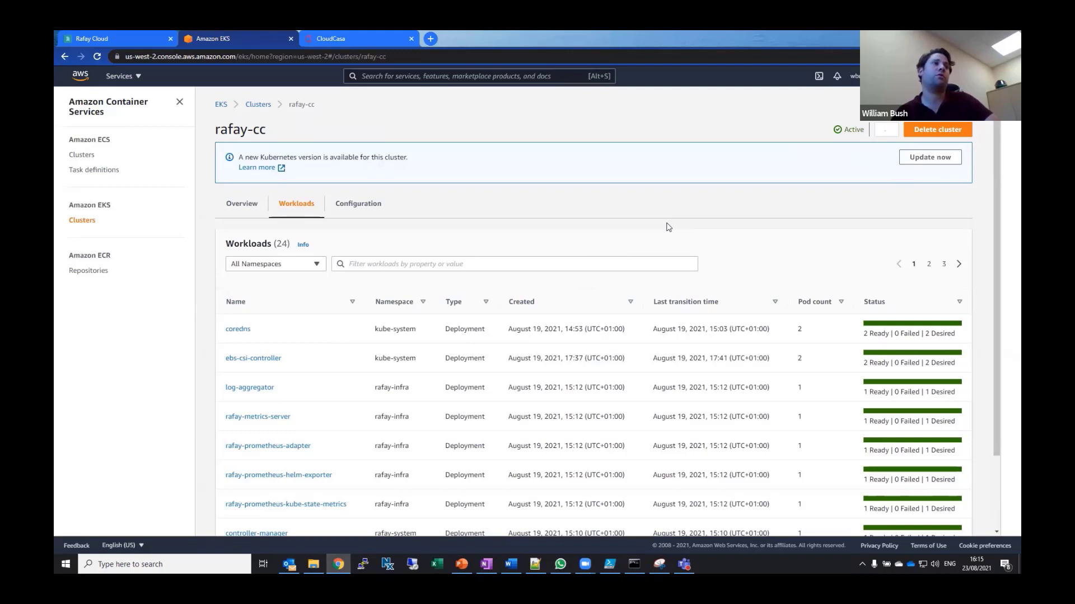
{"action": "scroll", "coordinate": [658, 231], "scroll_direction": "down", "scroll_amount": 2}
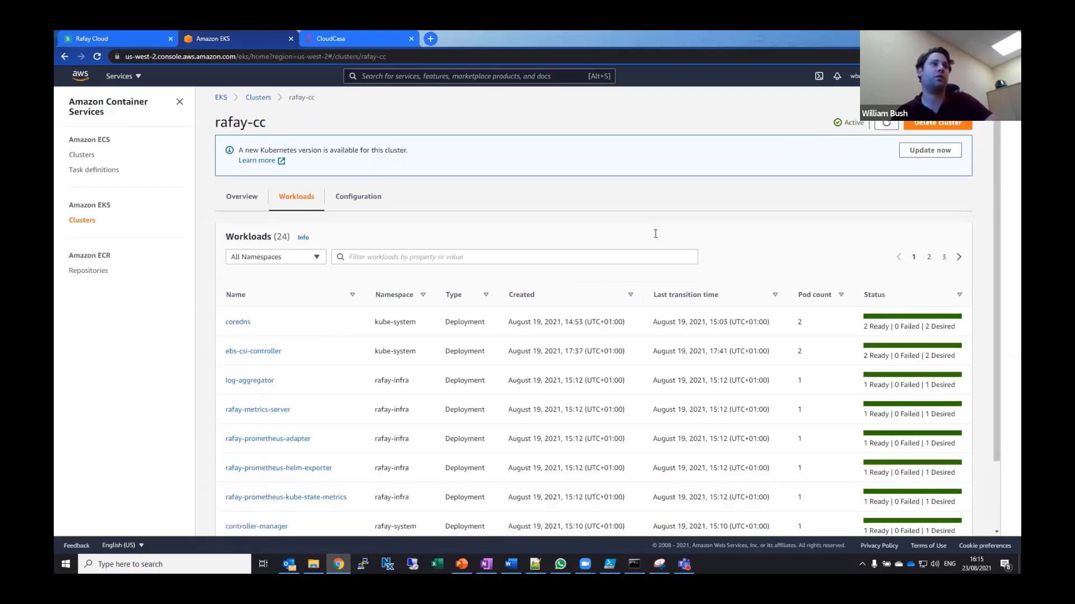
{"action": "scroll", "coordinate": [613, 249], "scroll_direction": "up", "scroll_amount": 2}
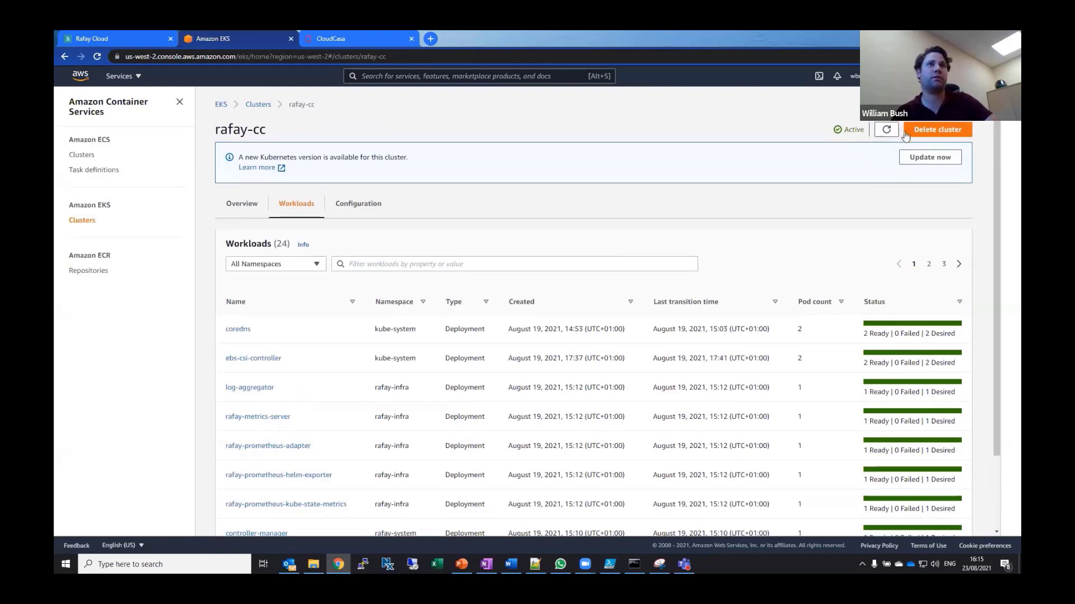
{"action": "left_click", "coordinate": [886, 133]}
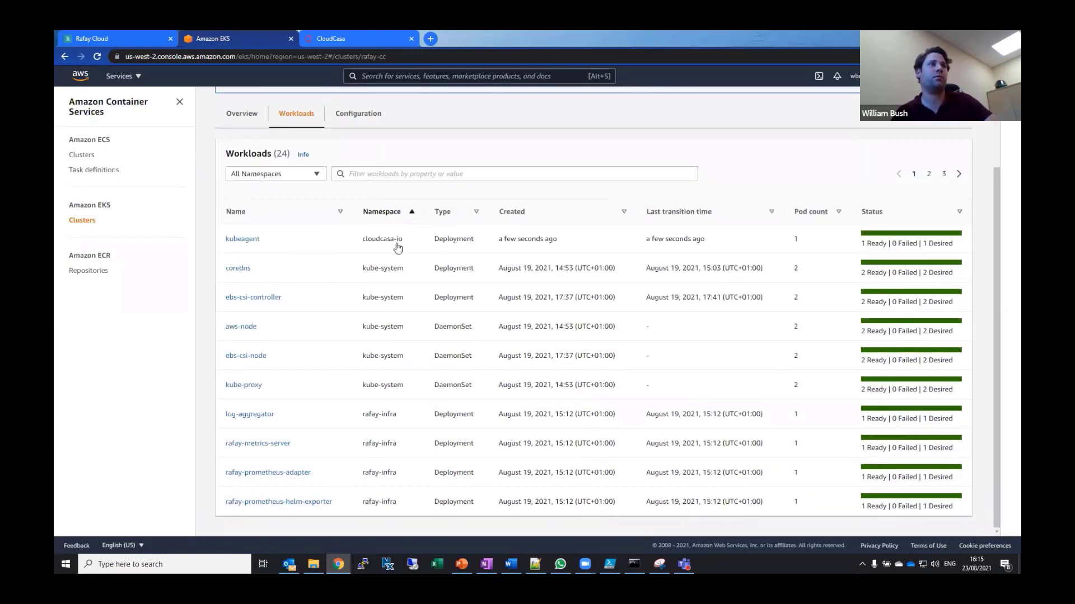
{"action": "scroll", "coordinate": [398, 247], "scroll_direction": "up", "scroll_amount": 2}
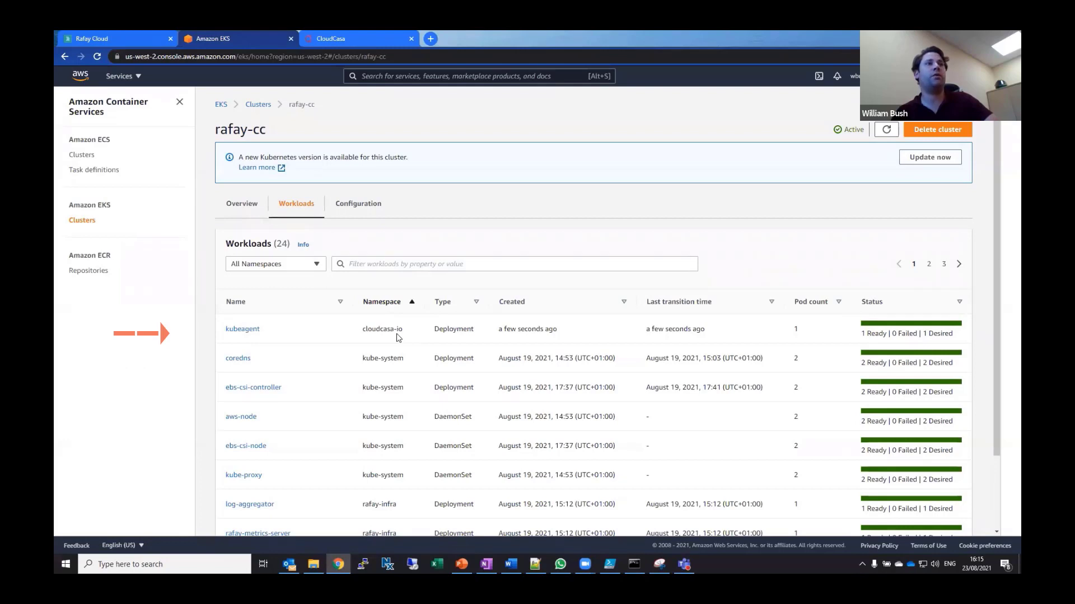
{"action": "mouse_move", "coordinate": [537, 331]}
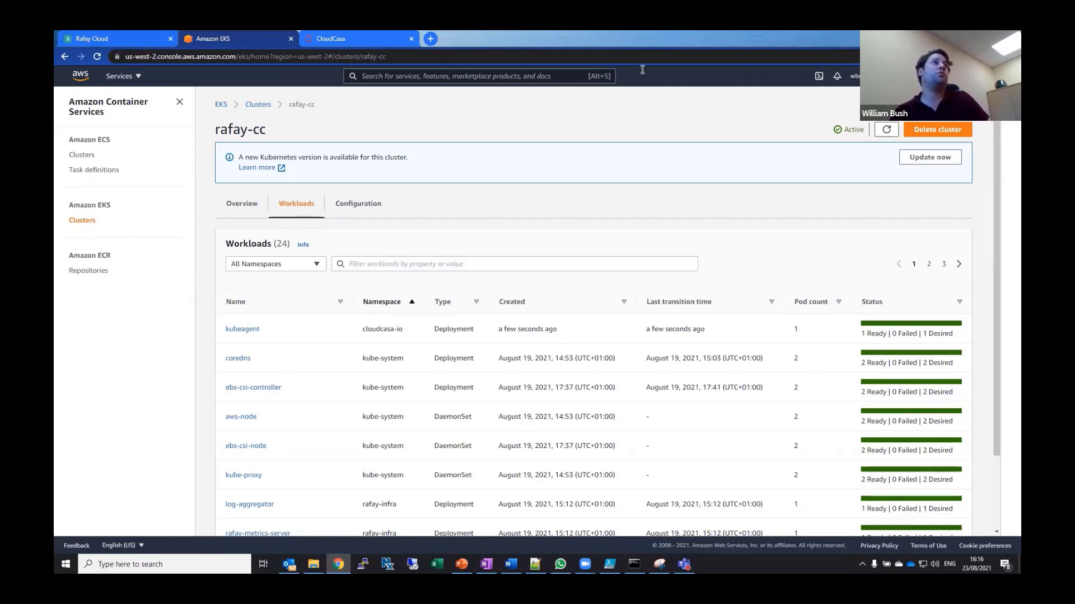
- Switch to CloudCasa and examine its dashboard and the list of protected clusters
{"action": "left_click", "coordinate": [317, 37]}
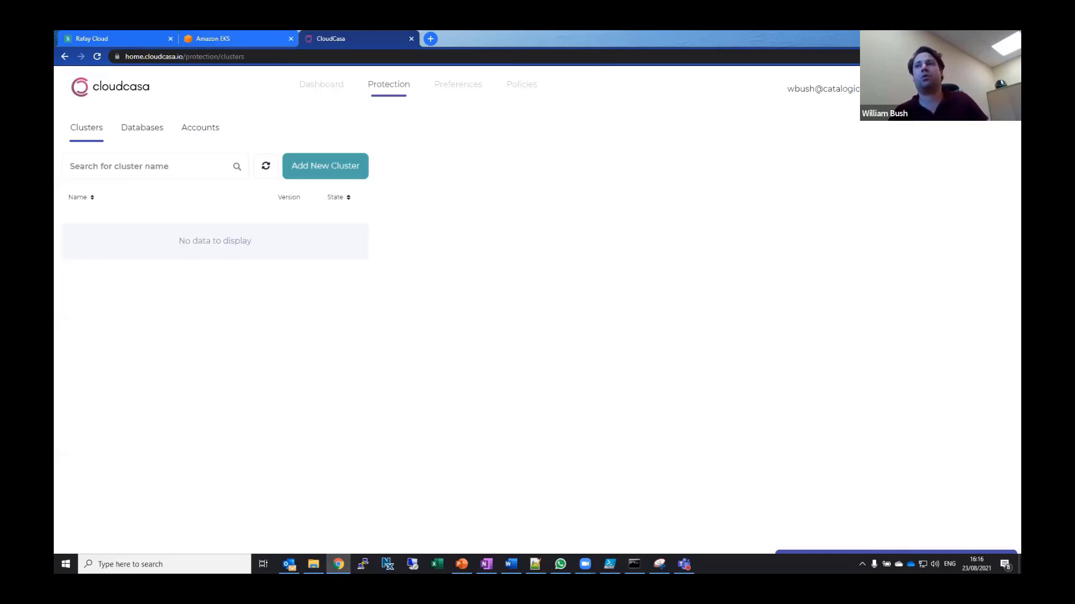
{"action": "left_click", "coordinate": [317, 85]}
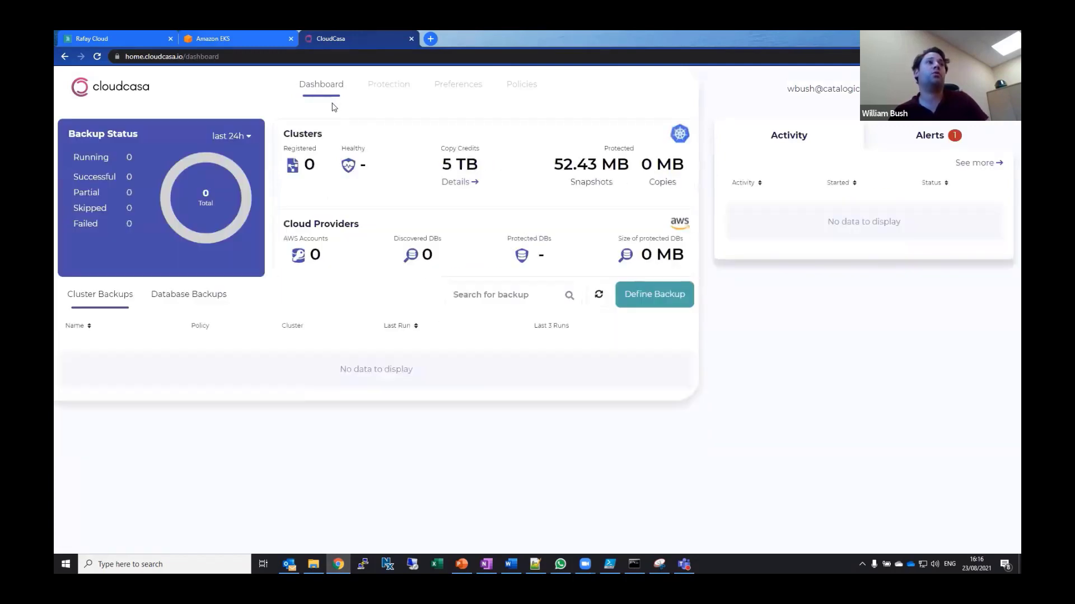
{"action": "left_click", "coordinate": [389, 92]}
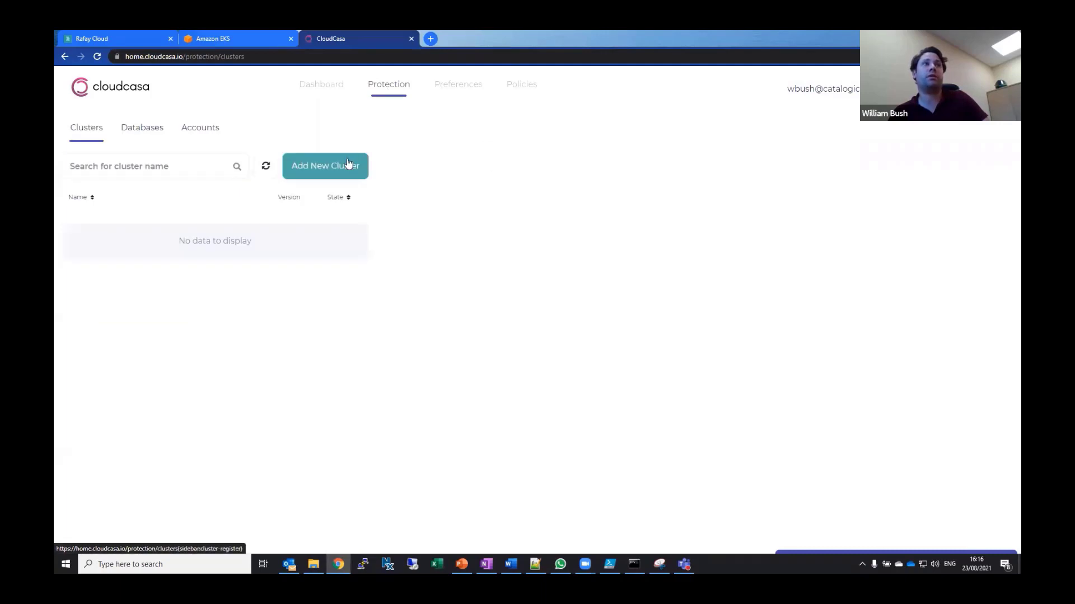
- Register a new cluster in CloudCasa named rafay-cc with the description rafay-cc
{"action": "left_click", "coordinate": [344, 176]}
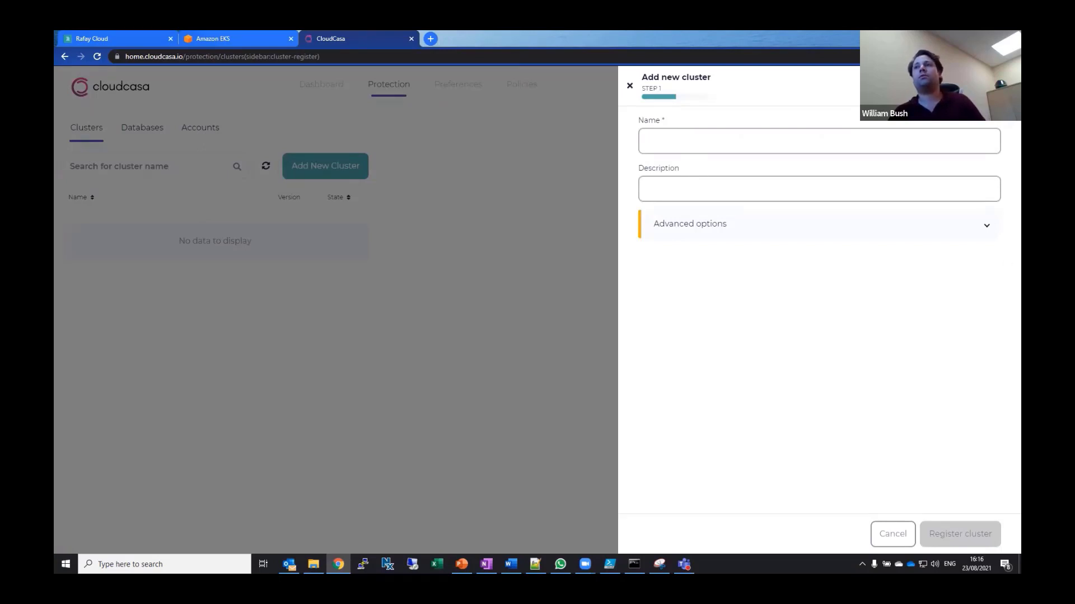
{"action": "left_click", "coordinate": [751, 140]}
{"action": "type", "text": "r"}
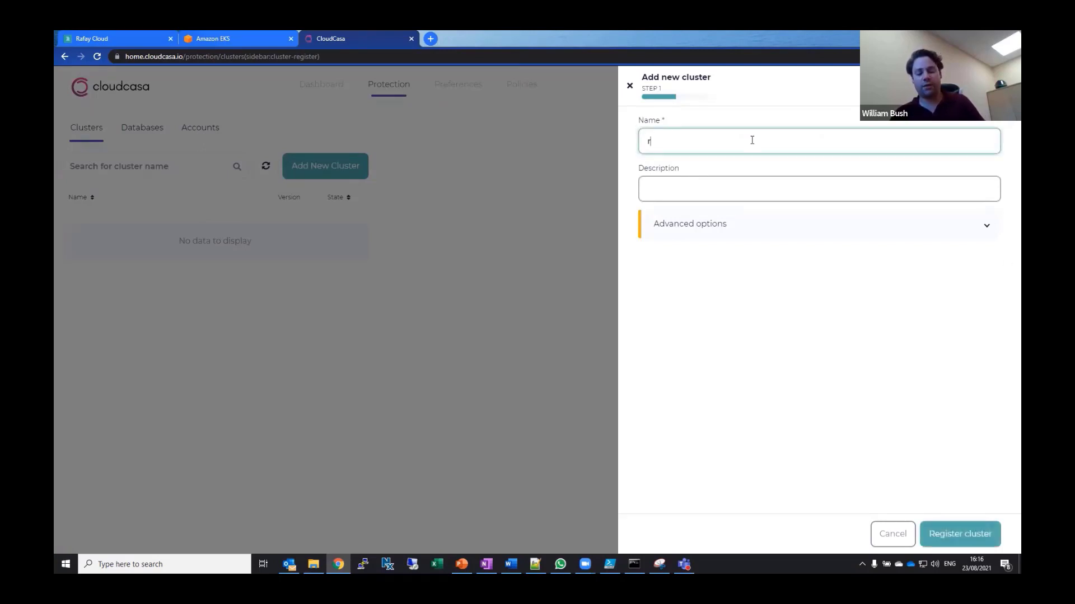
{"action": "type", "text": "afay-cc"}
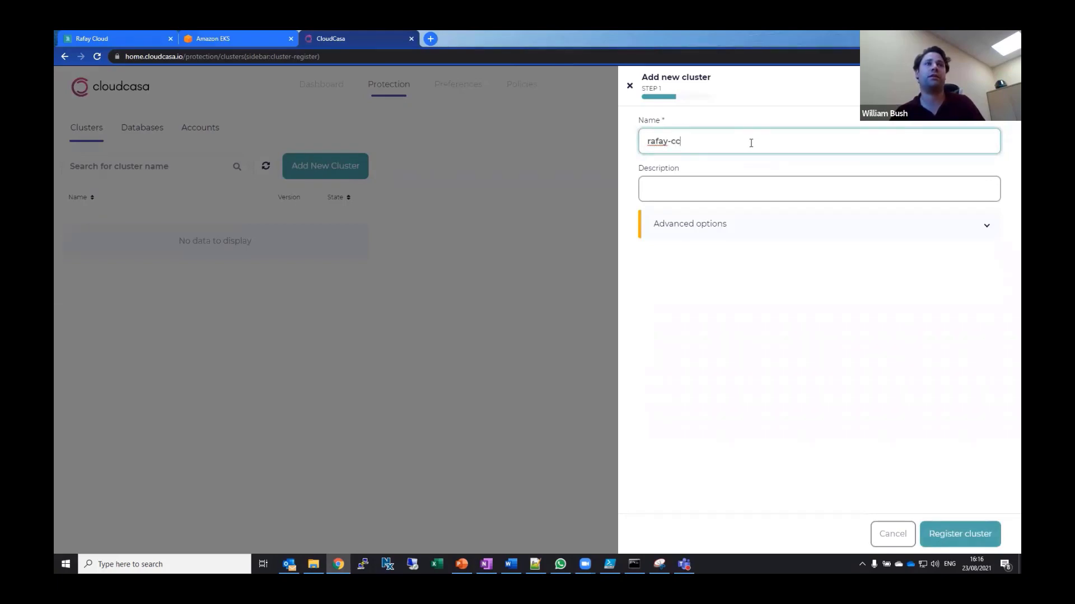
{"action": "key", "text": "ctrl+a"}
{"action": "left_click", "coordinate": [683, 188]}
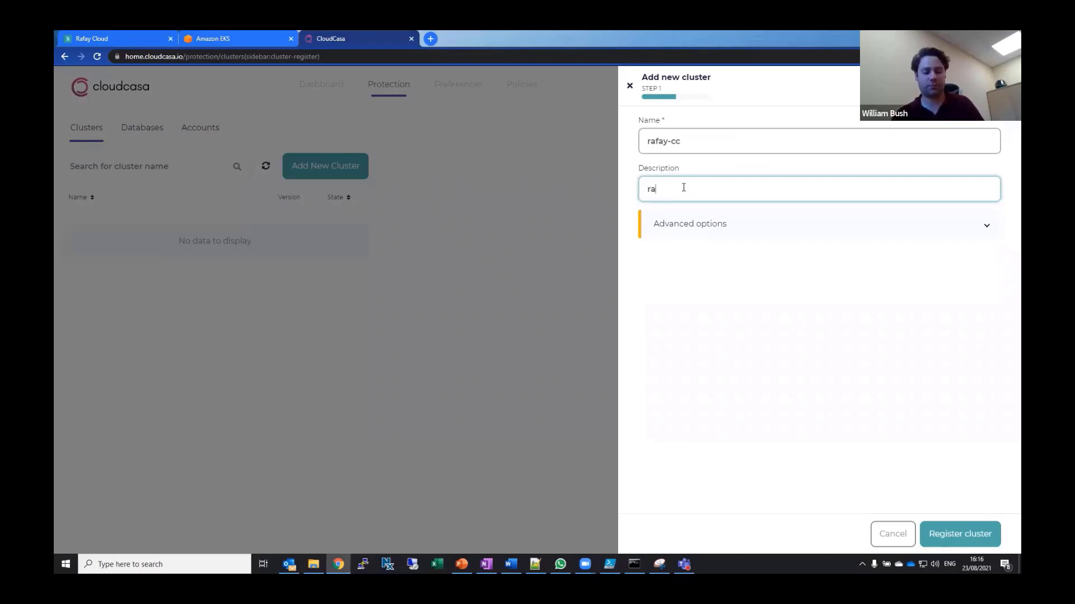
{"action": "type", "text": "rafay-cc"}
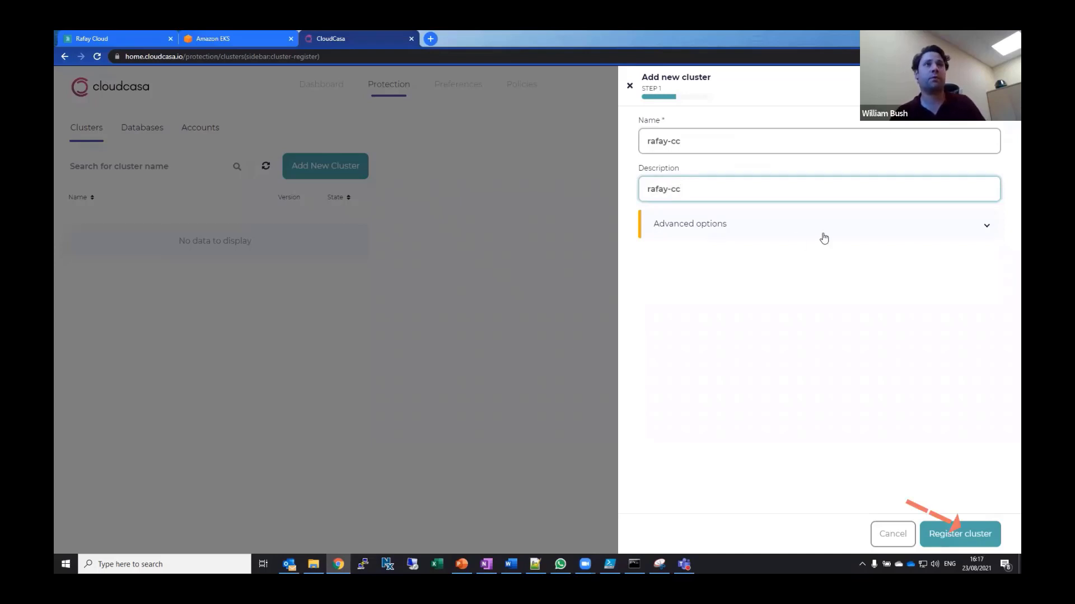
{"action": "left_click", "coordinate": [959, 536]}
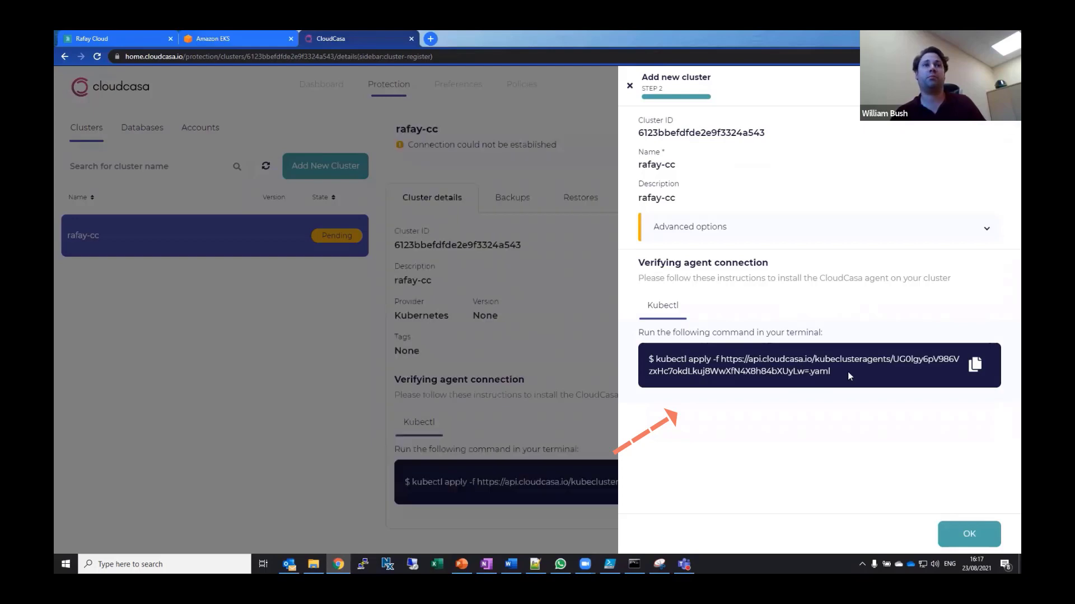
- Copy the CloudCasa agent's kubectl apply command, switch to Rafay, and run it in the rafay-cc cluster's kubectl shell
{"action": "left_click", "coordinate": [975, 364]}
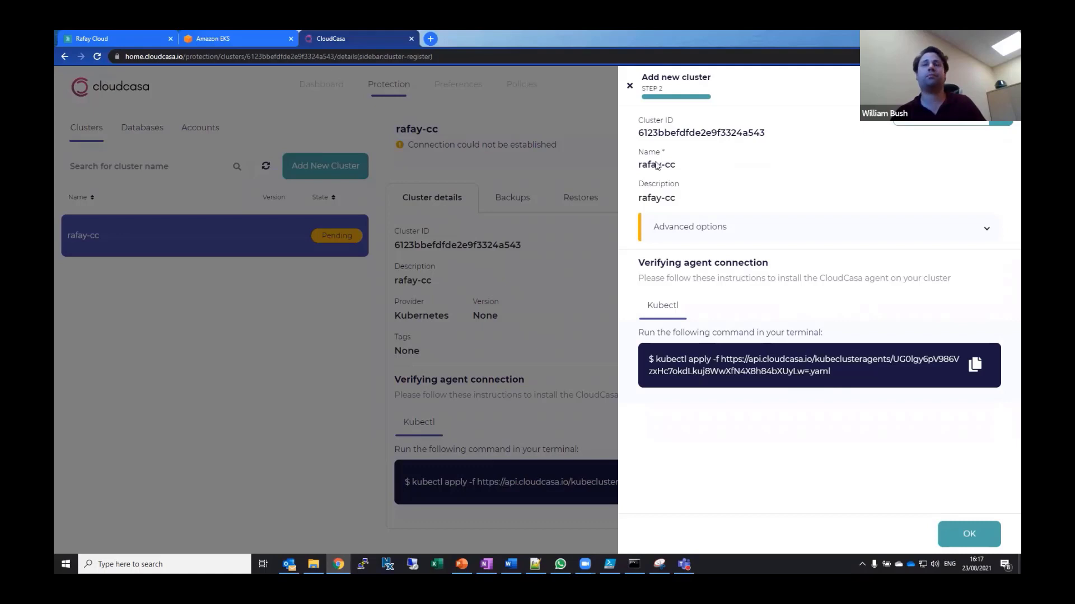
{"action": "left_click", "coordinate": [111, 39]}
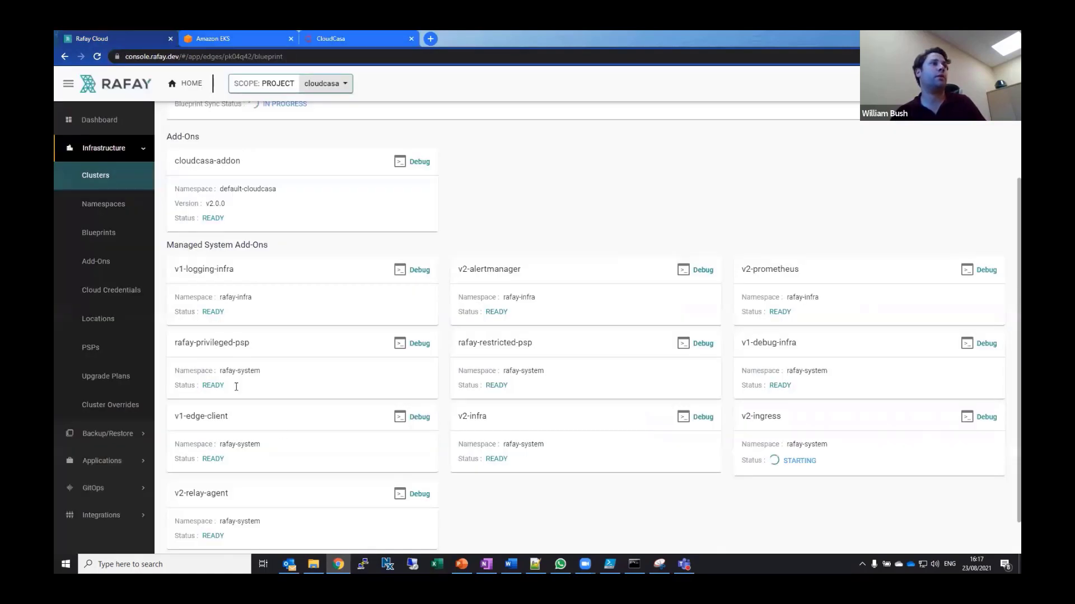
{"action": "scroll", "coordinate": [224, 277], "scroll_direction": "up", "scroll_amount": 2}
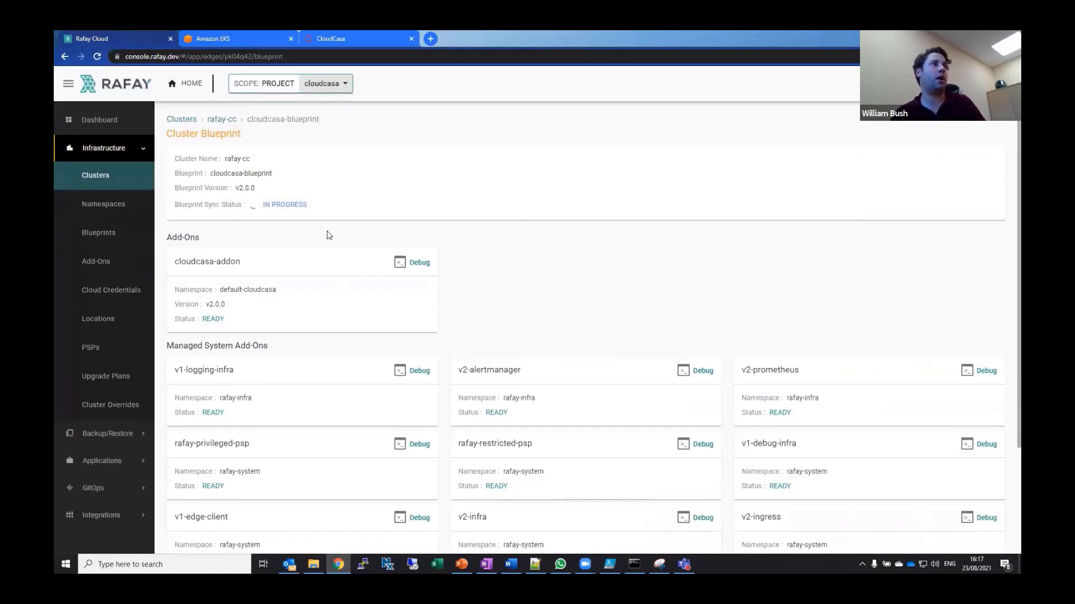
{"action": "left_click", "coordinate": [119, 178]}
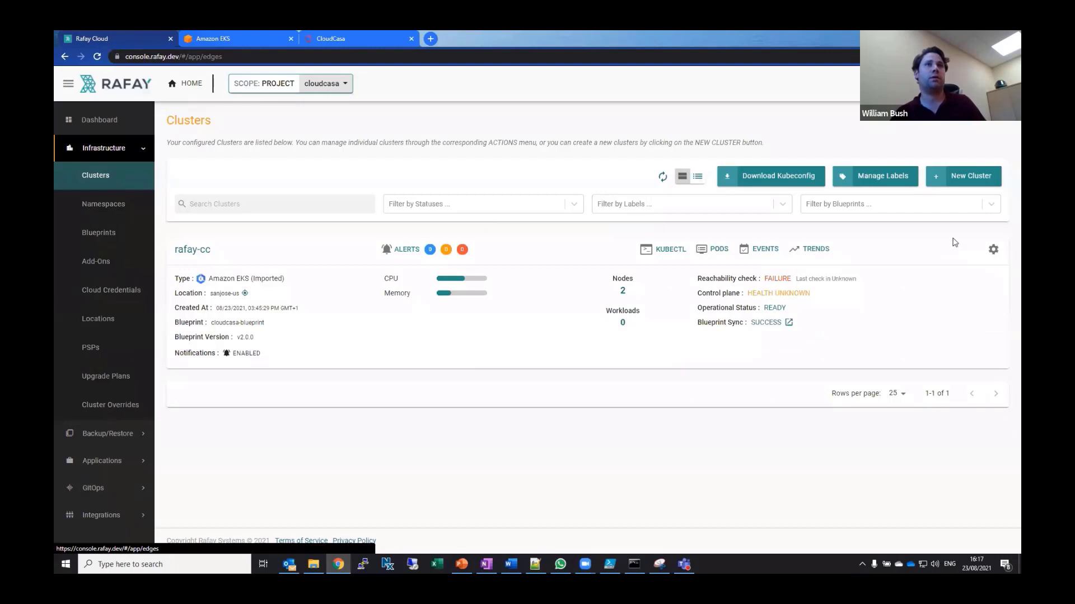
{"action": "left_click", "coordinate": [671, 250]}
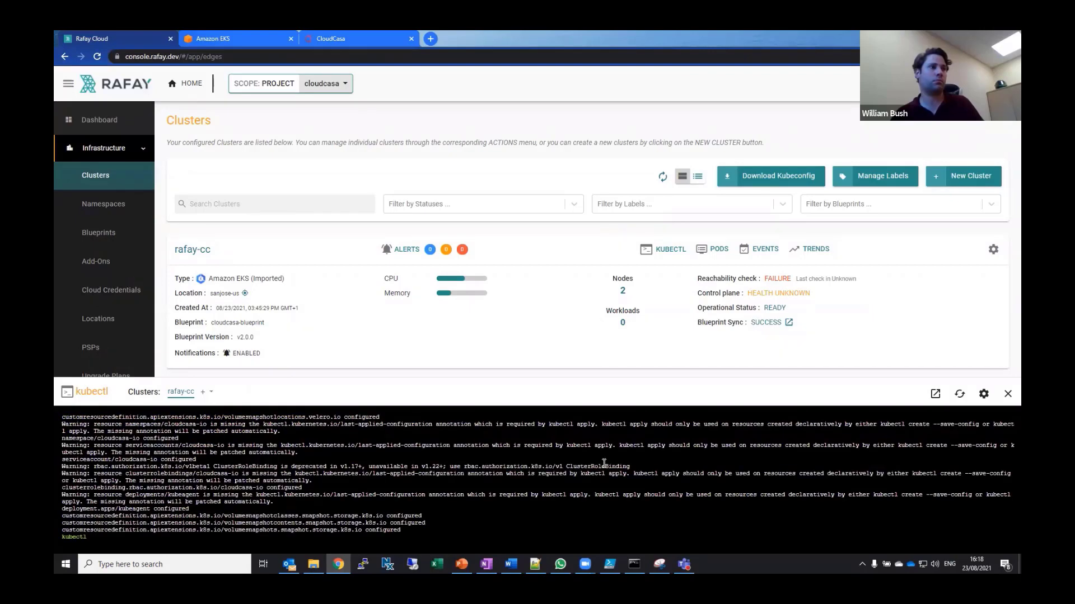
{"action": "scroll", "coordinate": [604, 464], "scroll_direction": "up", "scroll_amount": 5}
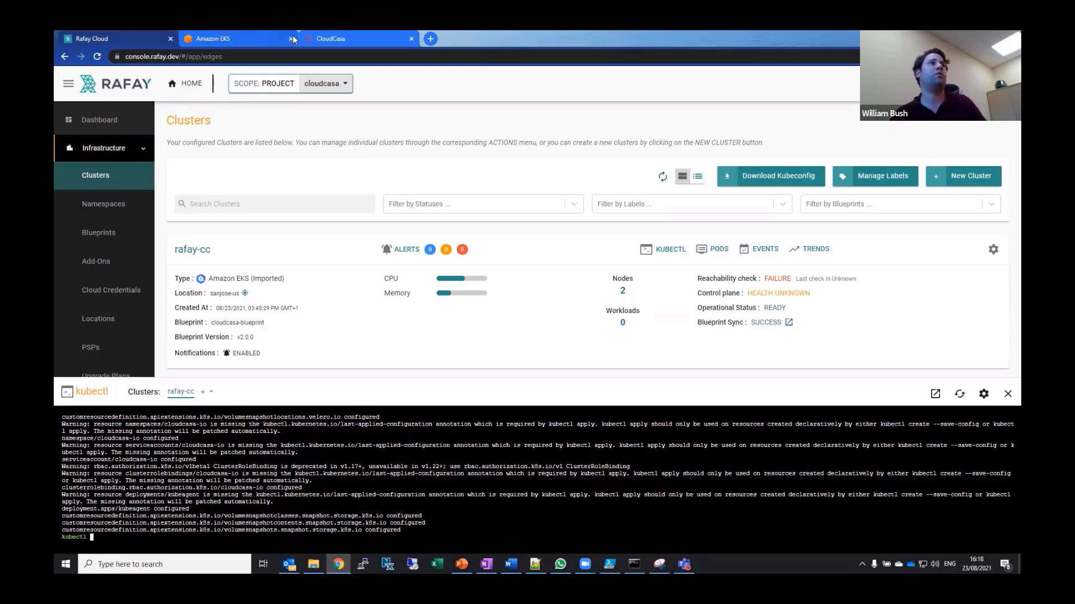
- Switch back to CloudCasa and start defining a backup named rafay-cc-test for the rafay-cc cluster, continuing to its scope settings
{"action": "left_click", "coordinate": [326, 45]}
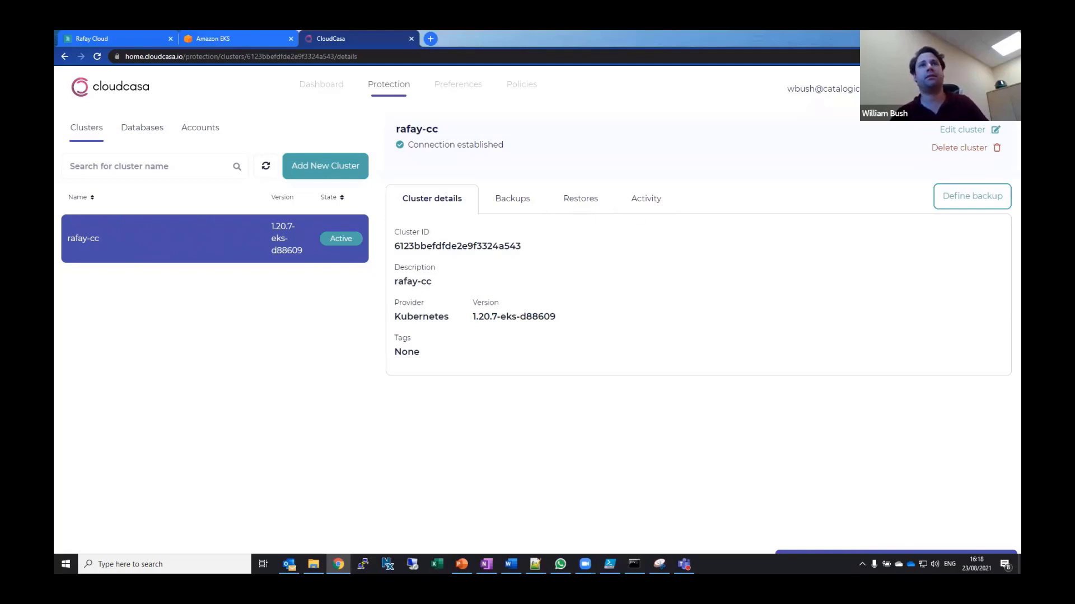
{"action": "left_click", "coordinate": [965, 204]}
{"action": "left_click", "coordinate": [788, 148]}
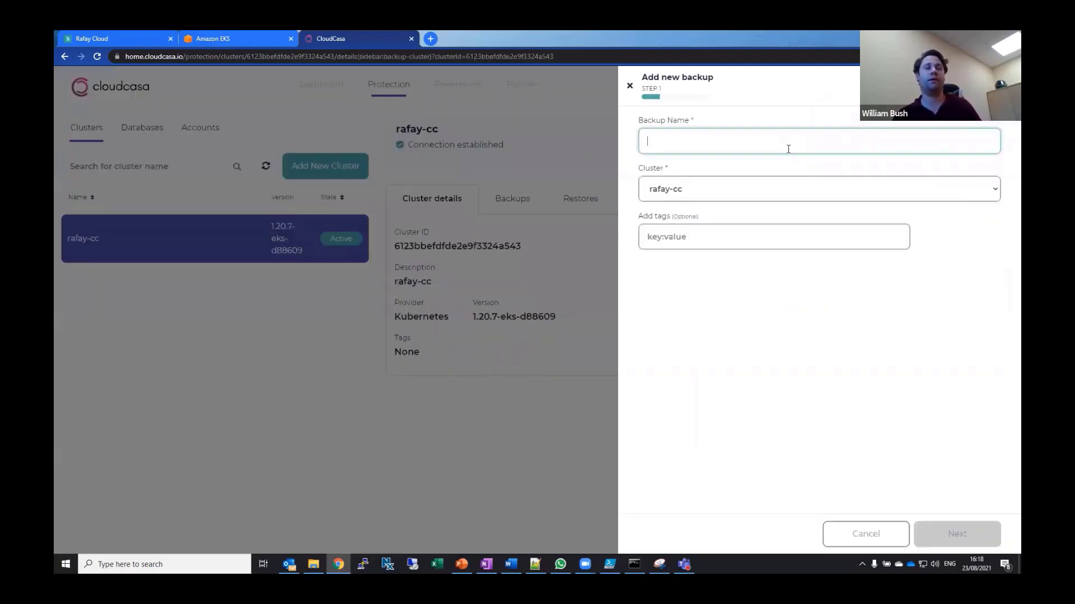
{"action": "type", "text": "rafay"}
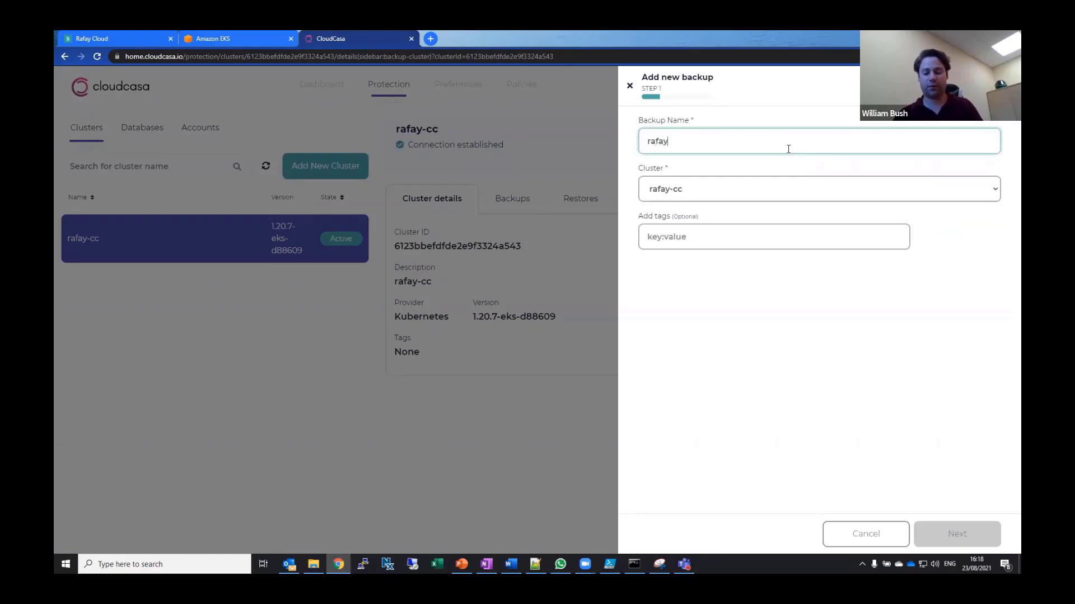
{"action": "type", "text": "-cc-test"}
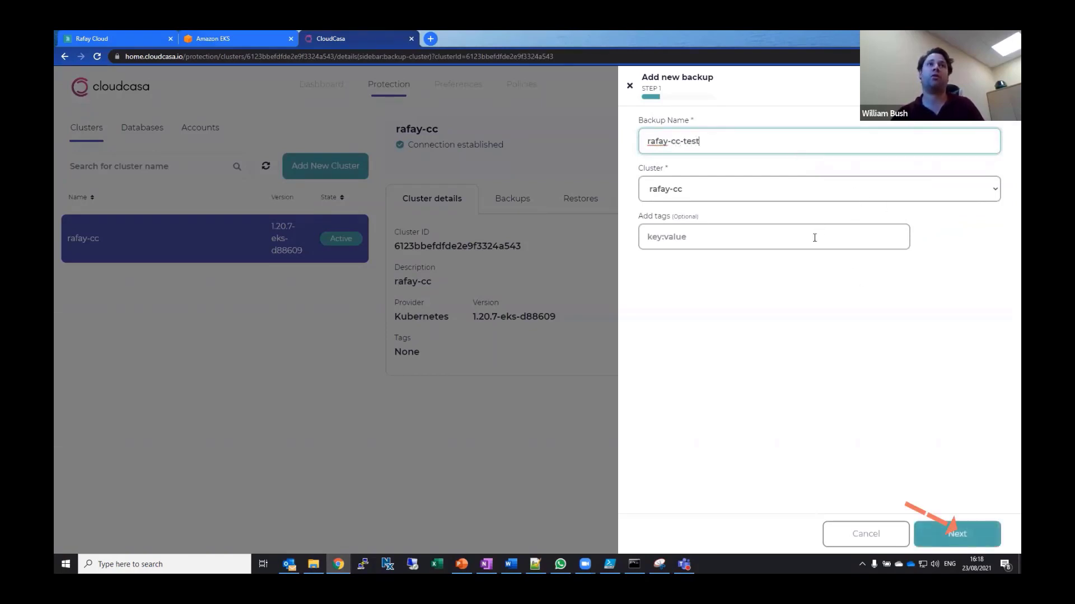
{"action": "left_click", "coordinate": [958, 534]}
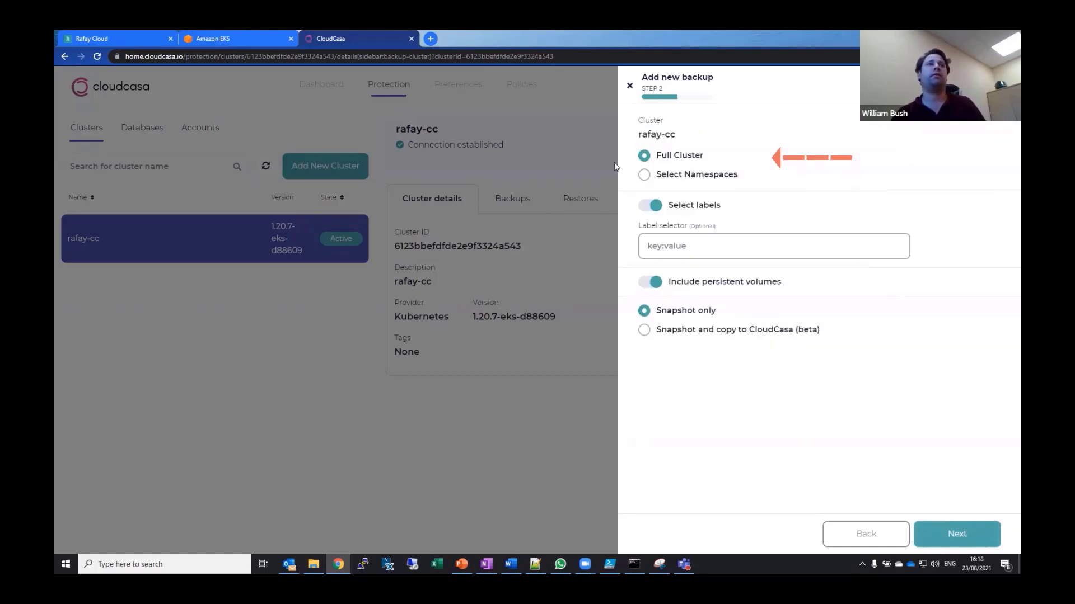
{"action": "left_click", "coordinate": [692, 175]}
{"action": "scroll", "coordinate": [737, 276], "scroll_direction": "down", "scroll_amount": 1}
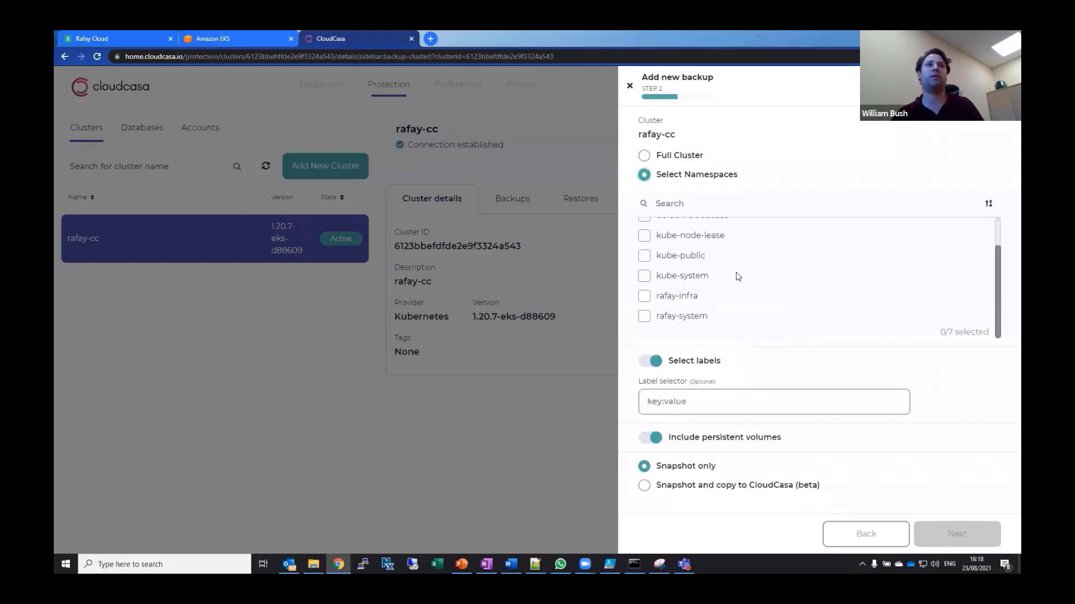
{"action": "scroll", "coordinate": [751, 271], "scroll_direction": "up", "scroll_amount": 1}
{"action": "scroll", "coordinate": [727, 278], "scroll_direction": "down", "scroll_amount": 1}
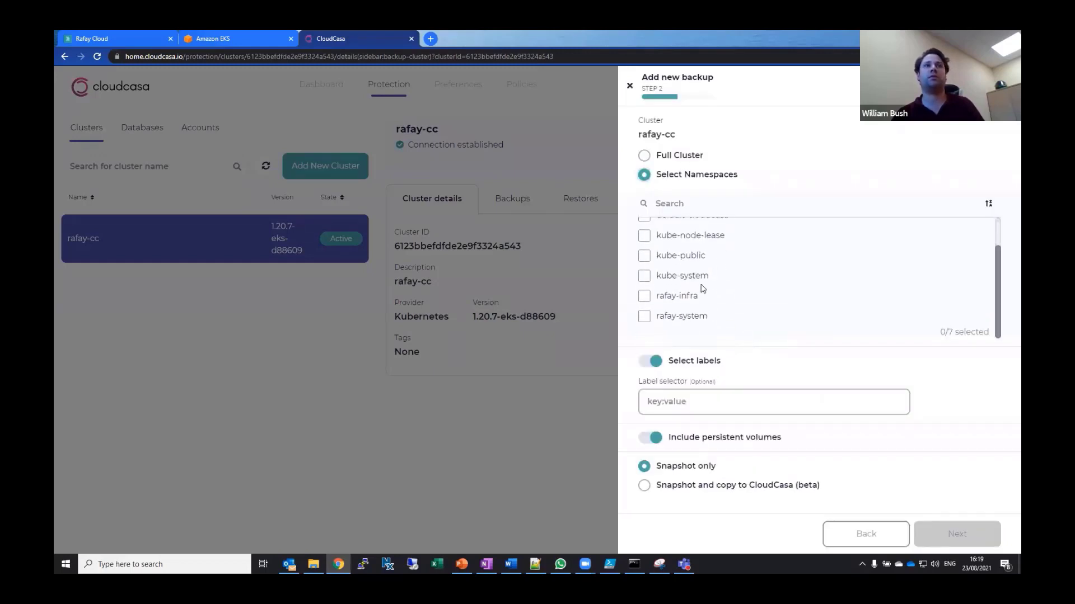
{"action": "scroll", "coordinate": [698, 303], "scroll_direction": "up", "scroll_amount": 1}
{"action": "left_click", "coordinate": [677, 157]}
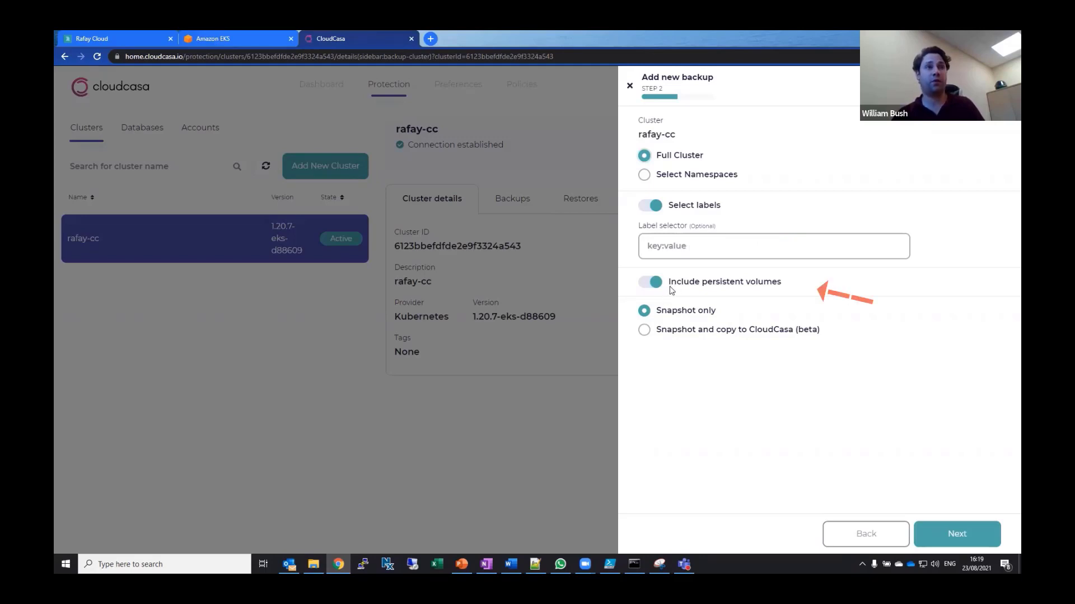
- Turn off the inclusion of persistent volumes, choose Snapshot only, and continue to the backup's policy selection
{"action": "left_click", "coordinate": [653, 282]}
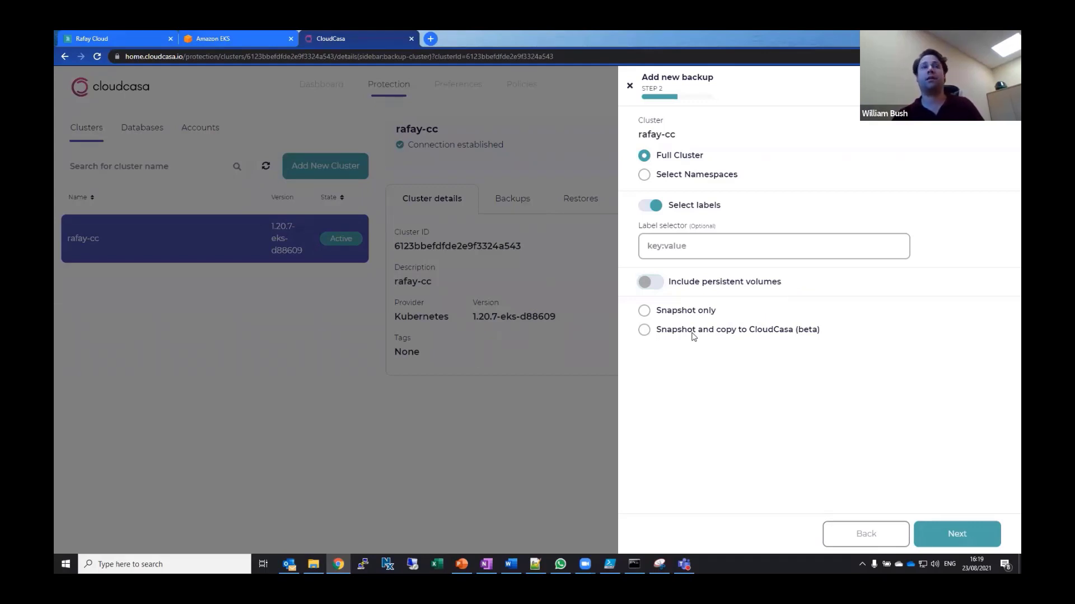
{"action": "left_click", "coordinate": [682, 311]}
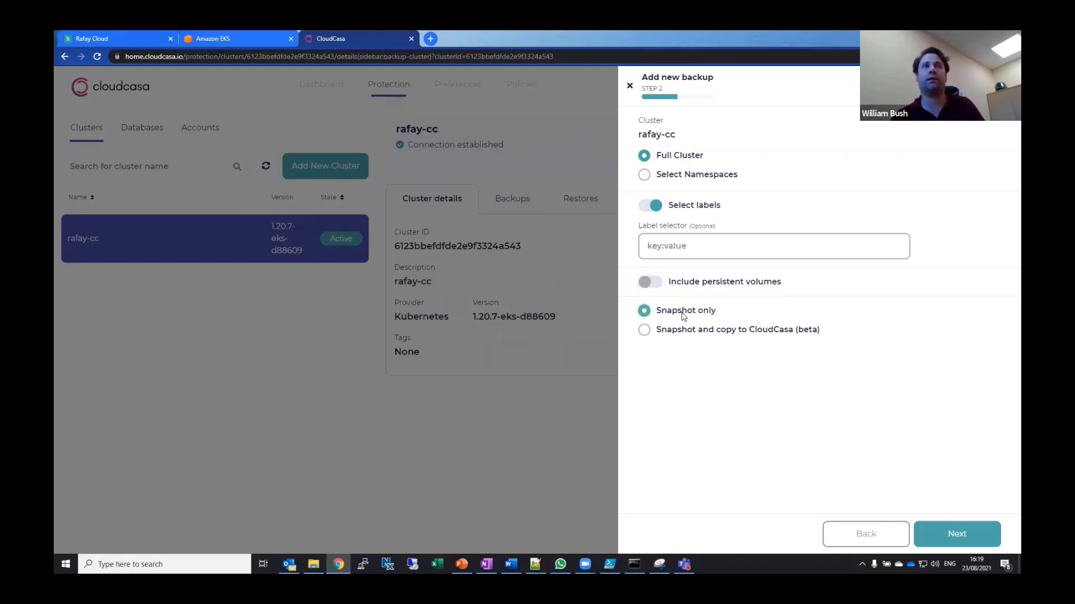
{"action": "left_click", "coordinate": [956, 523]}
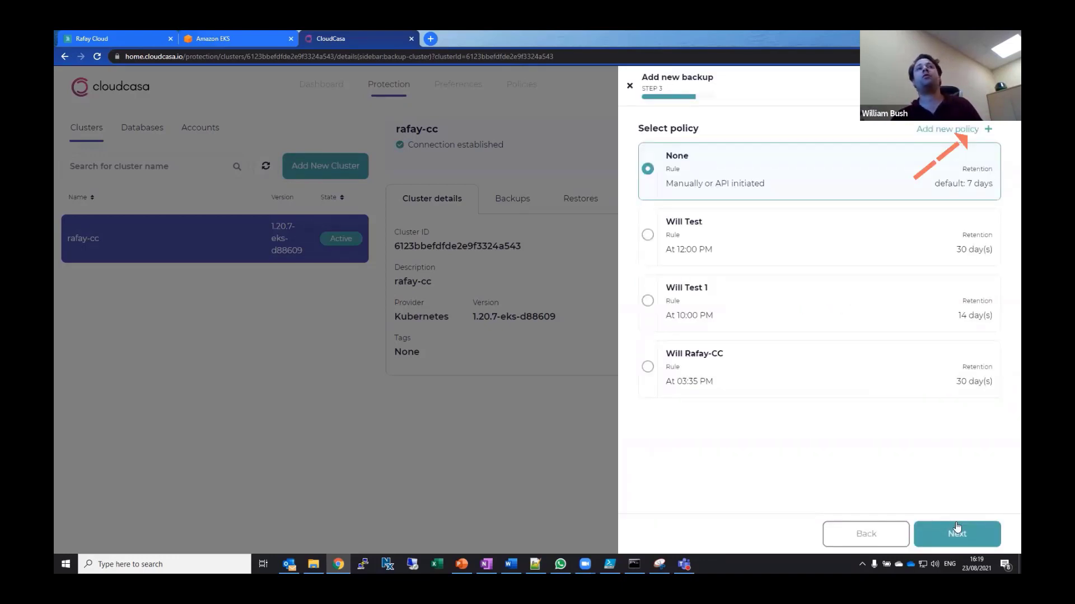
- View the new policy options without adding one, keep the policy None, enable Run now, and create the backup
{"action": "left_click", "coordinate": [967, 129]}
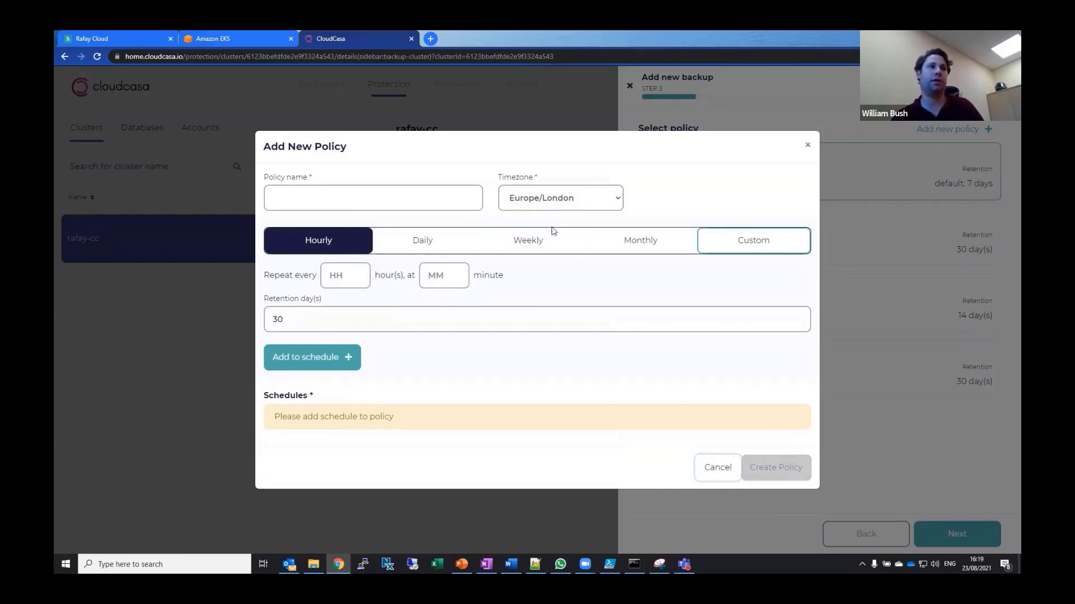
{"action": "left_click", "coordinate": [807, 145]}
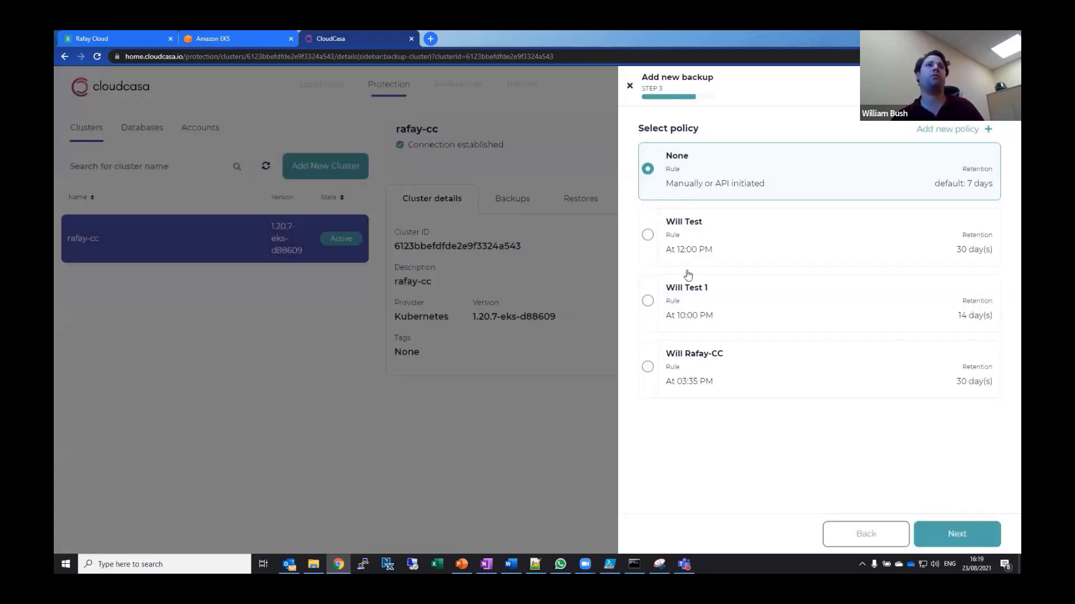
{"action": "left_click", "coordinate": [943, 534]}
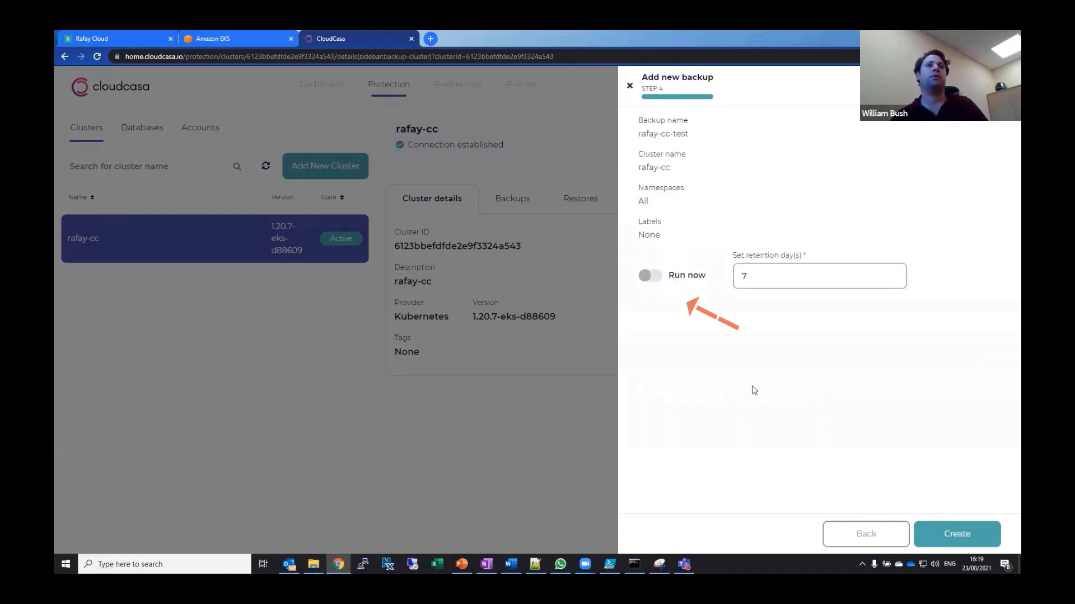
{"action": "left_click", "coordinate": [653, 274]}
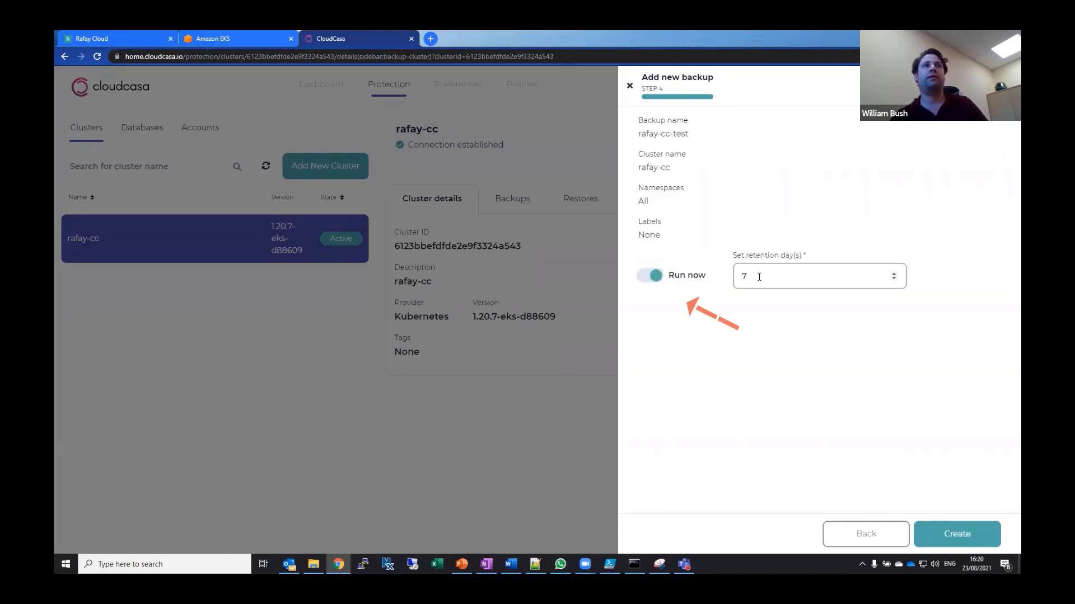
{"action": "left_click", "coordinate": [940, 544]}
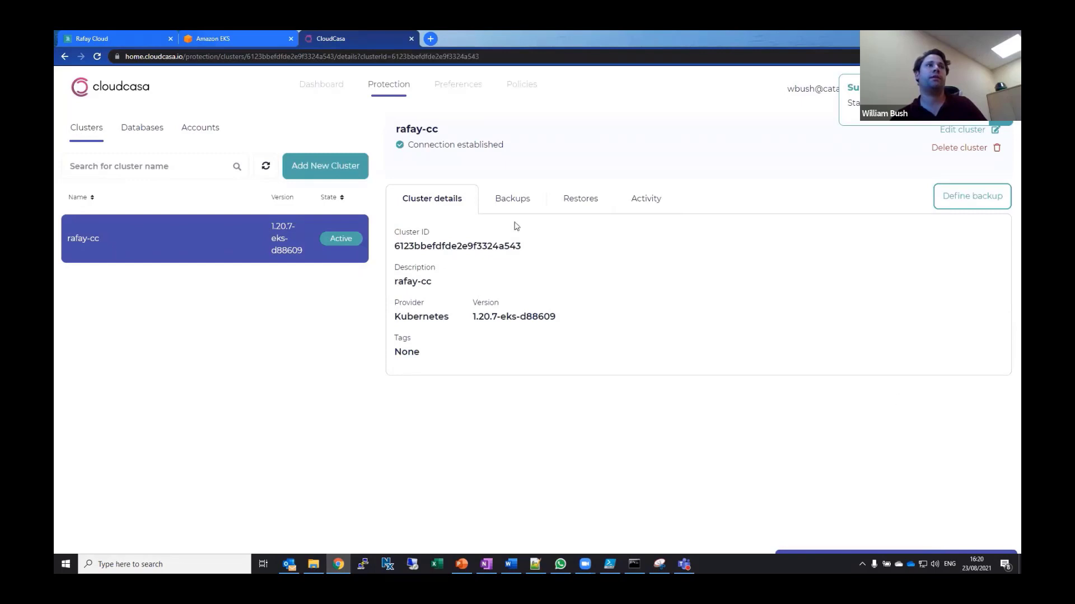
- Check the rafay-cc cluster's backups and activity, and examine the activity log of the rafay-cc-test job
{"action": "left_click", "coordinate": [524, 205]}
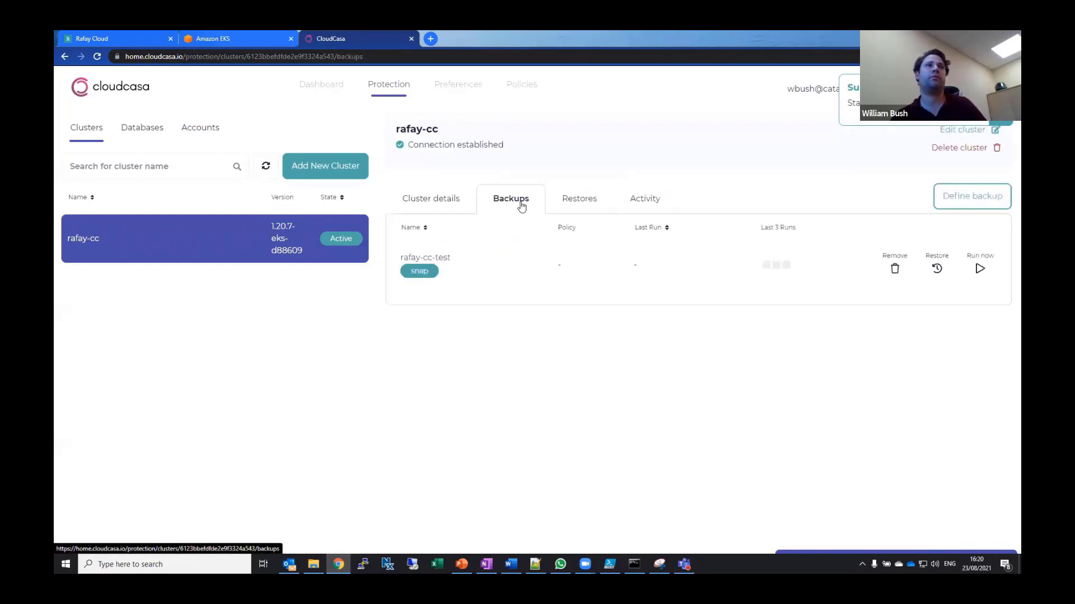
{"action": "left_click", "coordinate": [641, 204]}
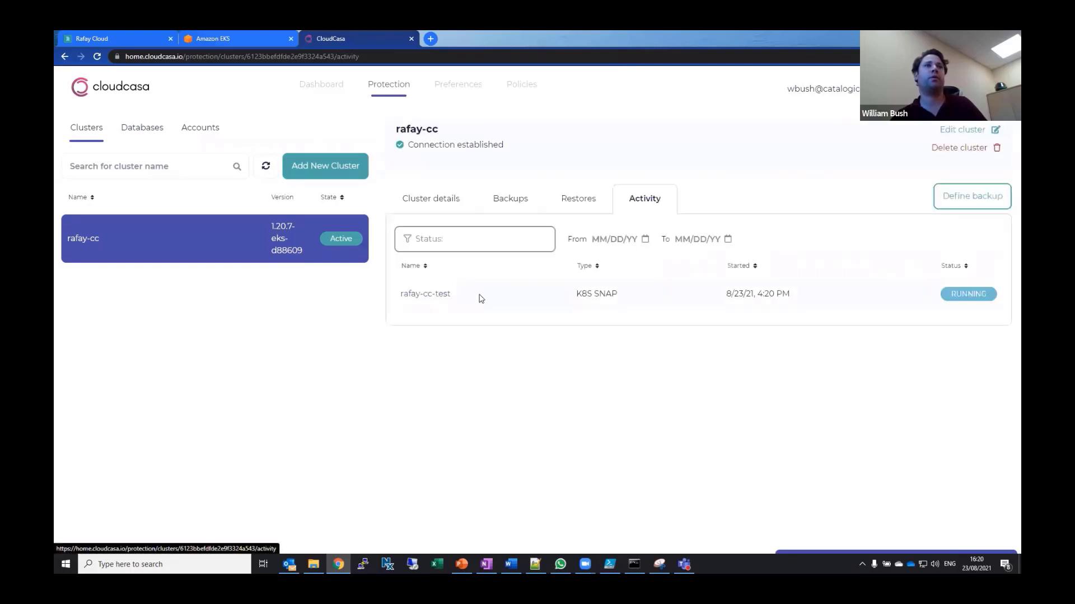
{"action": "left_click", "coordinate": [436, 294]}
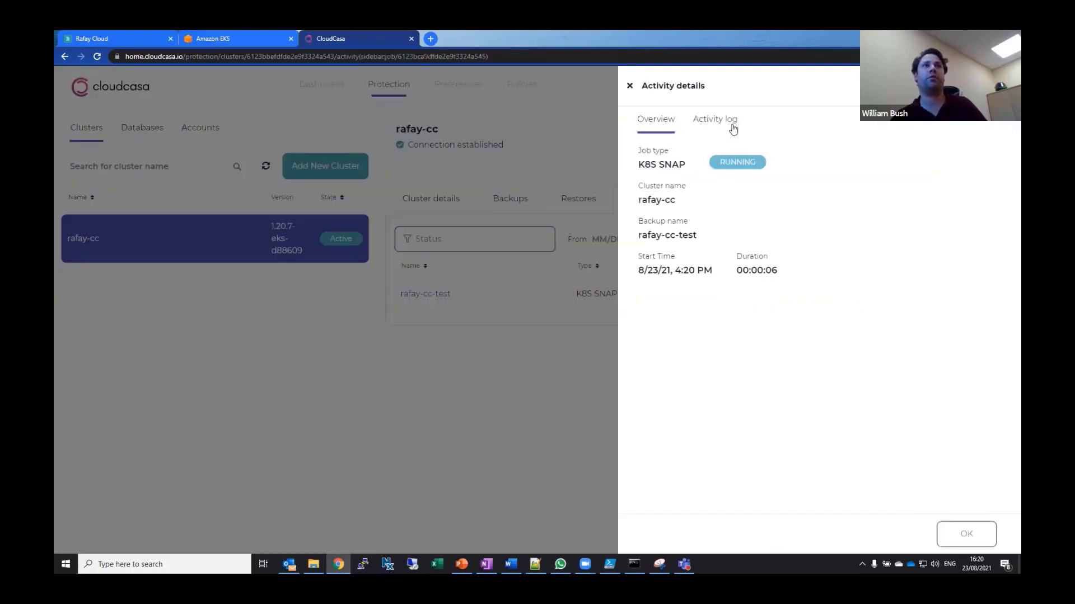
{"action": "left_click", "coordinate": [724, 126]}
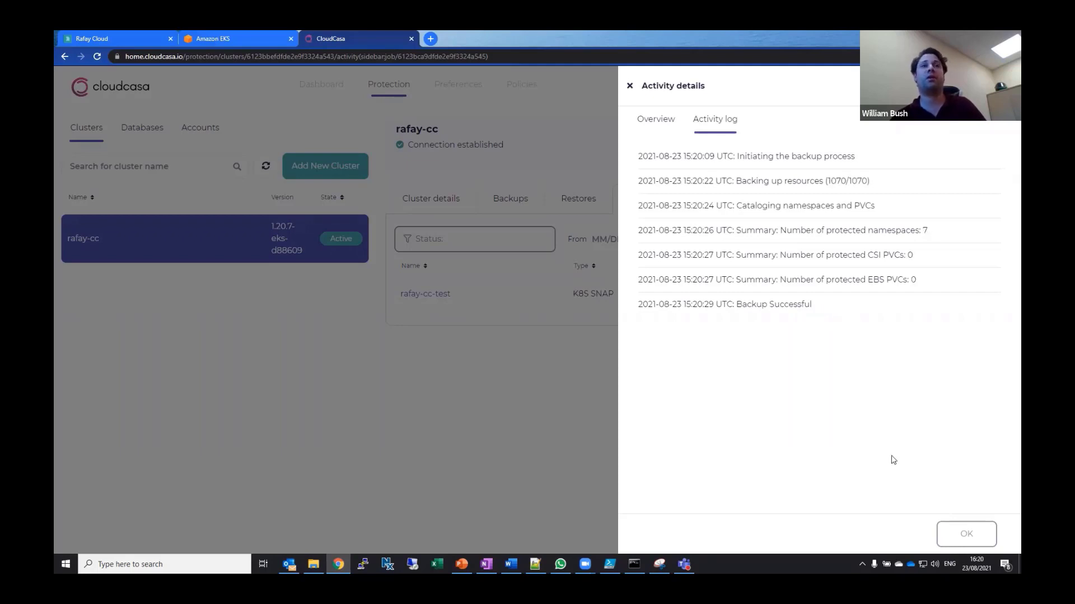
- Close the activity log and review the rafay-cc cluster's details and its list of backups
{"action": "left_click", "coordinate": [960, 540]}
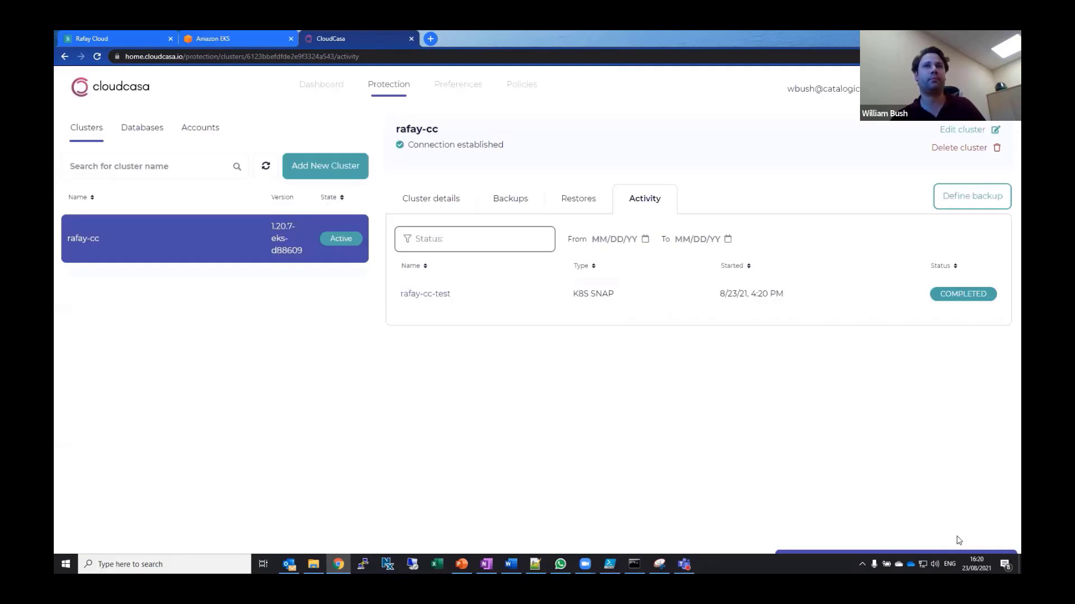
{"action": "left_click", "coordinate": [454, 207]}
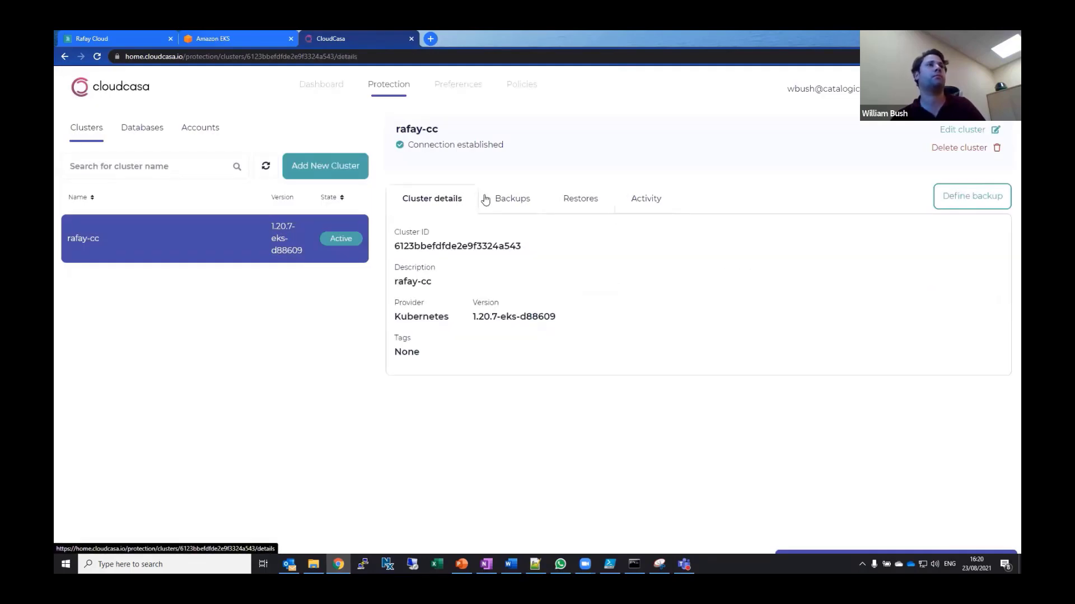
{"action": "left_click", "coordinate": [486, 200]}
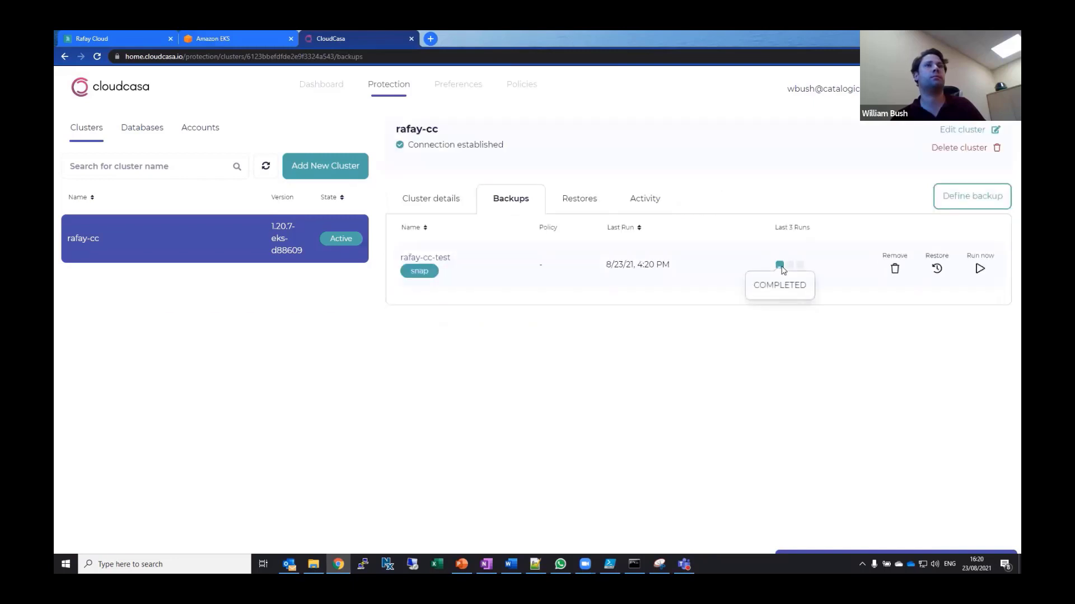
- Start restoring the rafay-cc-test backup from its 8/23/21, 4:20 PM recovery point and continue to the resource selection
{"action": "left_click", "coordinate": [937, 270]}
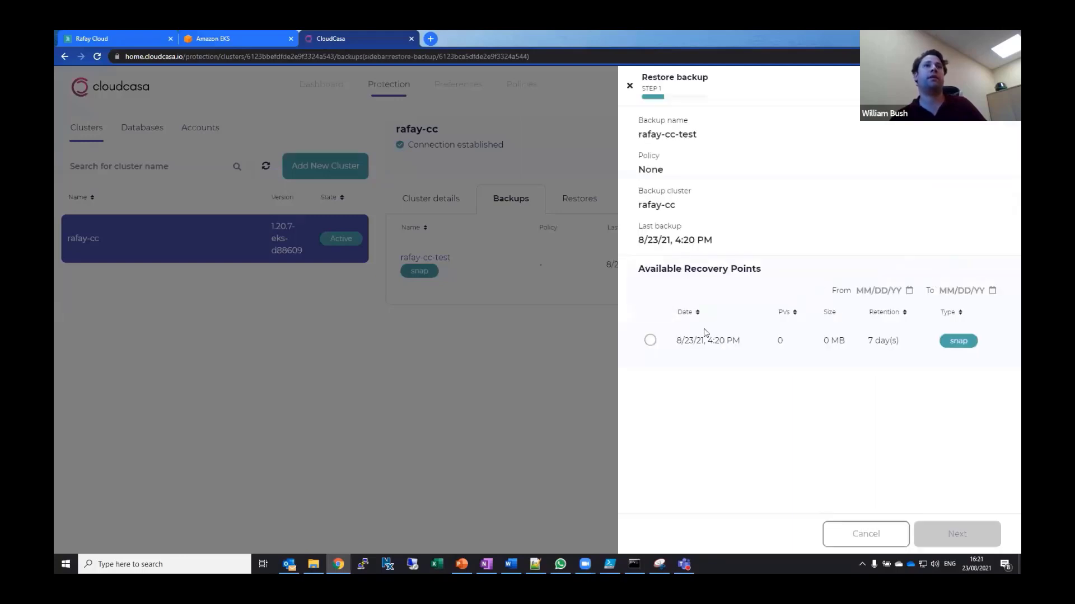
{"action": "left_click", "coordinate": [650, 341]}
{"action": "left_click", "coordinate": [965, 535]}
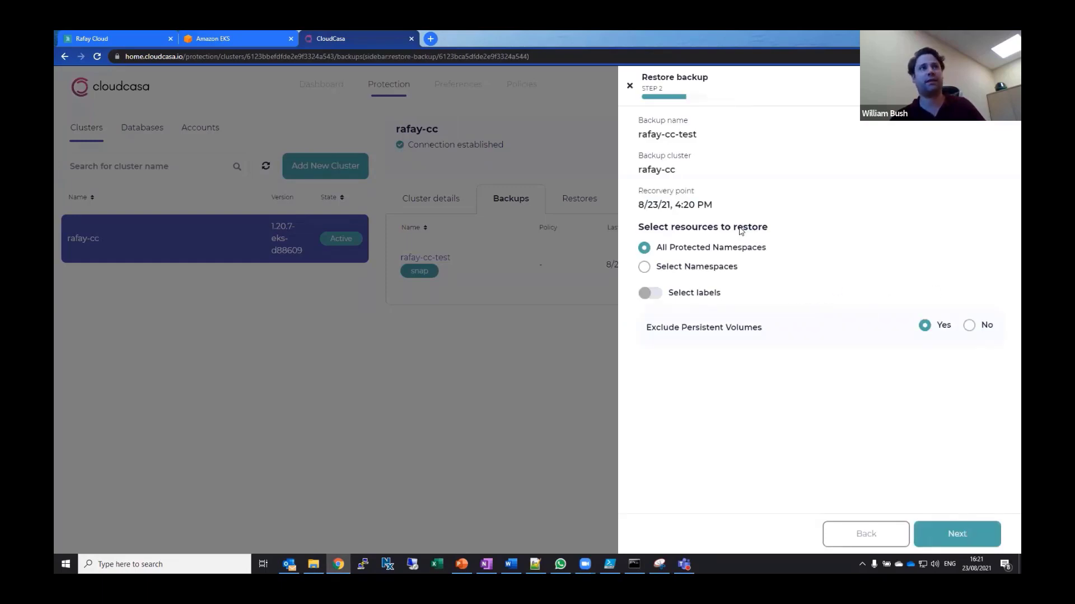
- Limit the restore to the rafay-infra namespace, keep persistent volumes excluded, and continue to the destination settings
{"action": "left_click", "coordinate": [684, 269]}
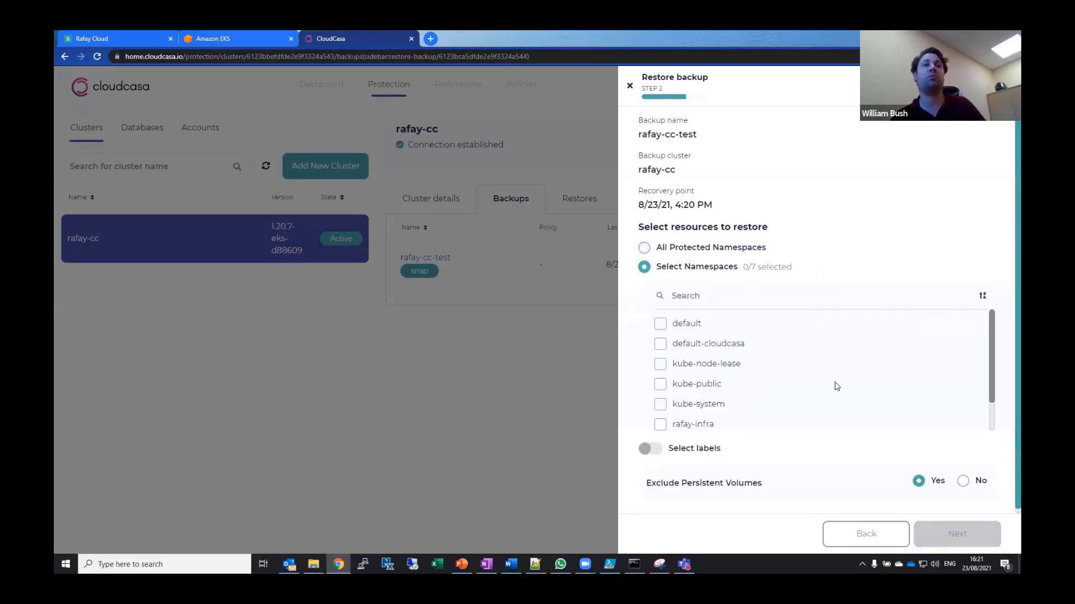
{"action": "scroll", "coordinate": [838, 359], "scroll_direction": "down", "scroll_amount": 1}
{"action": "scroll", "coordinate": [837, 360], "scroll_direction": "up", "scroll_amount": 2}
{"action": "scroll", "coordinate": [829, 353], "scroll_direction": "down", "scroll_amount": 2}
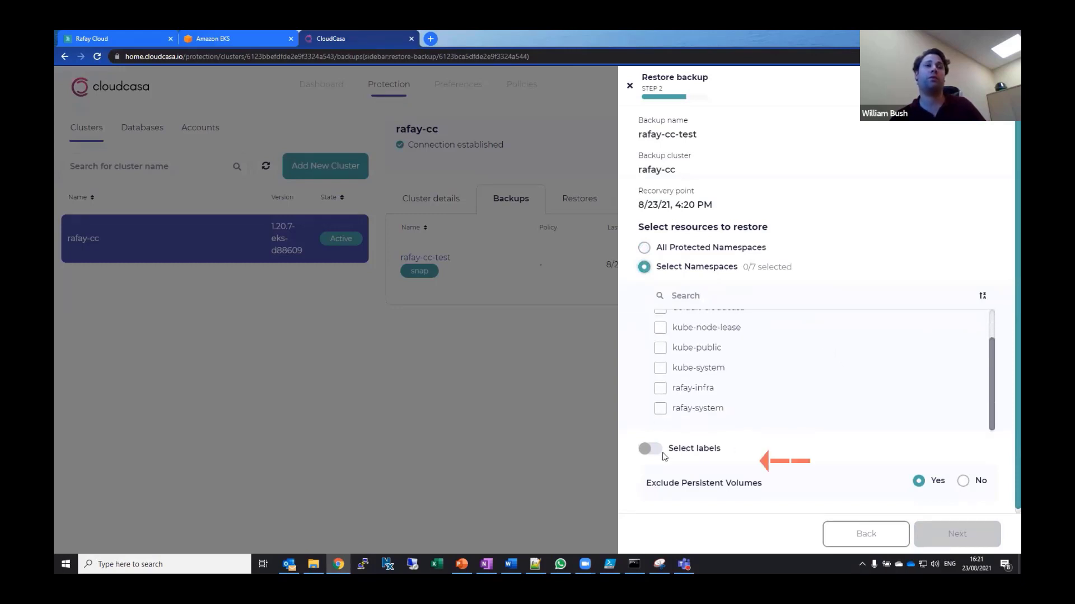
{"action": "scroll", "coordinate": [890, 409], "scroll_direction": "down", "scroll_amount": 1}
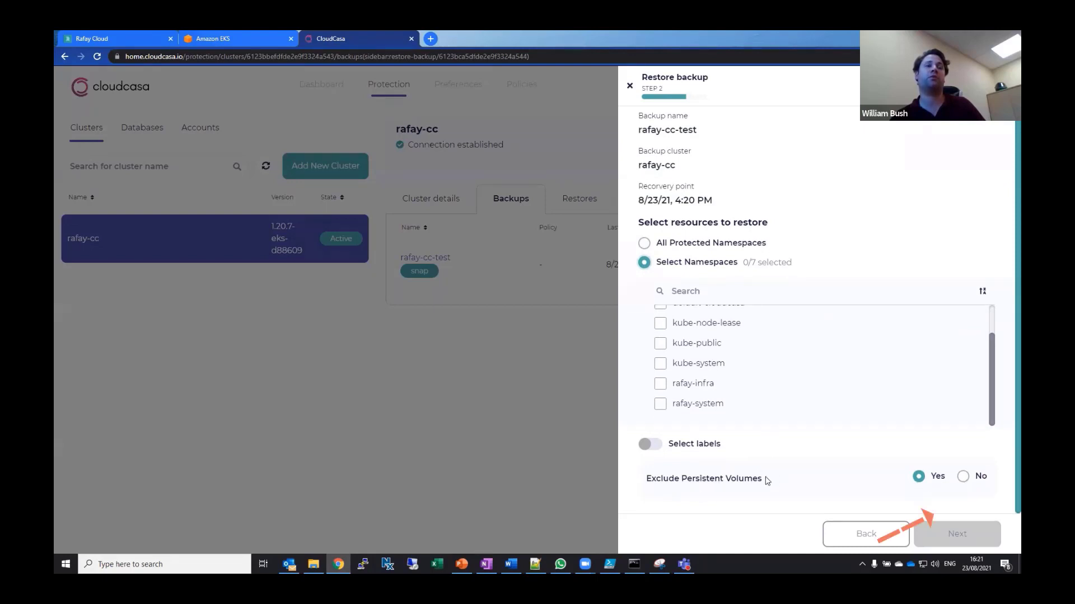
{"action": "left_click", "coordinate": [661, 385]}
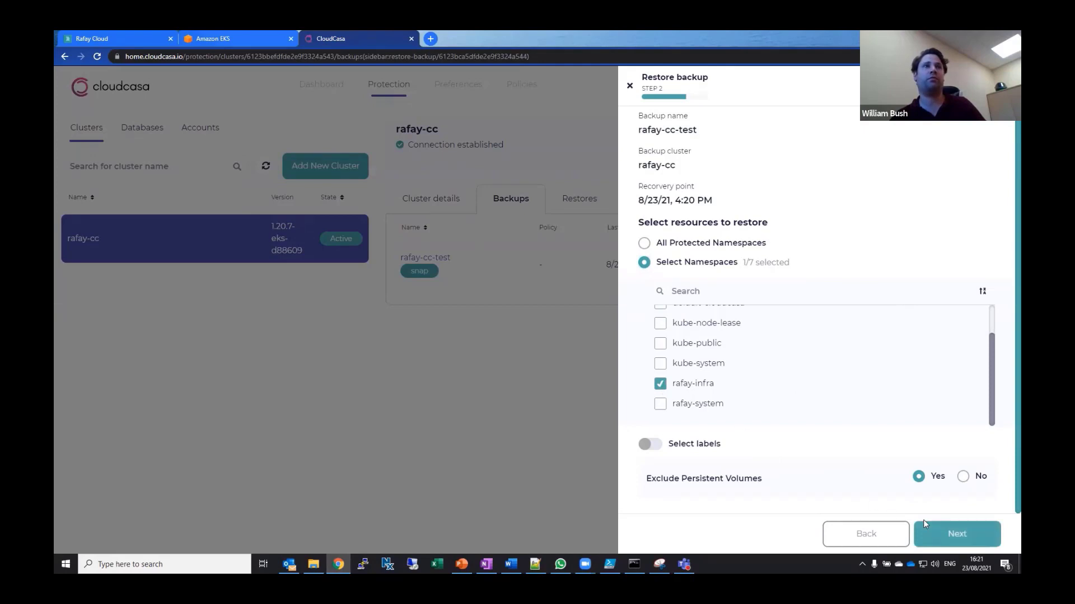
{"action": "left_click", "coordinate": [951, 541]}
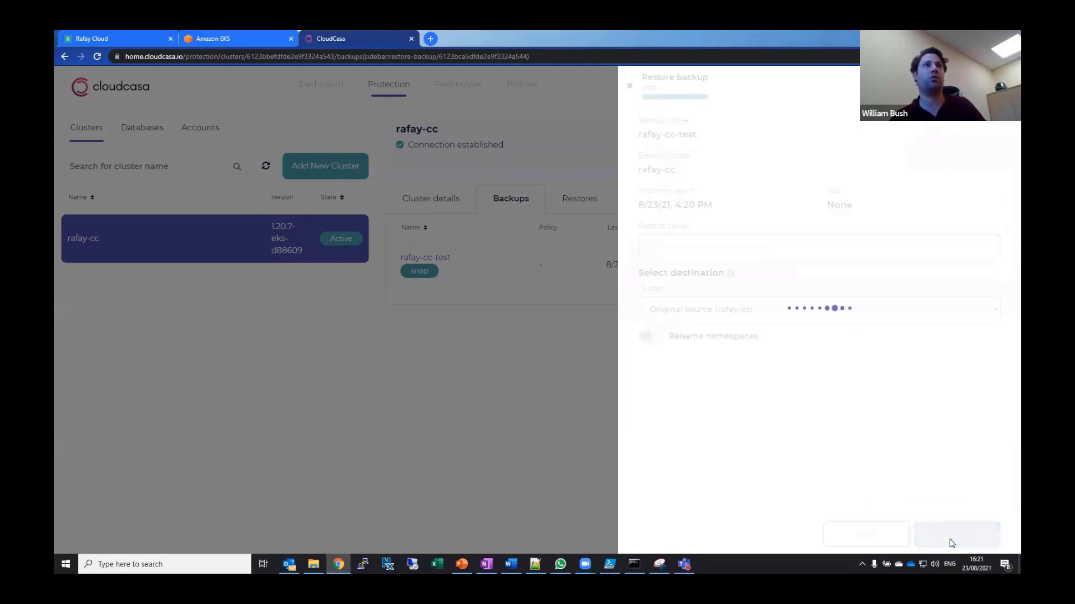
- Name the restore rafay-cc-test, keep the original source cluster as its destination, and start the restore
{"action": "left_click", "coordinate": [806, 252]}
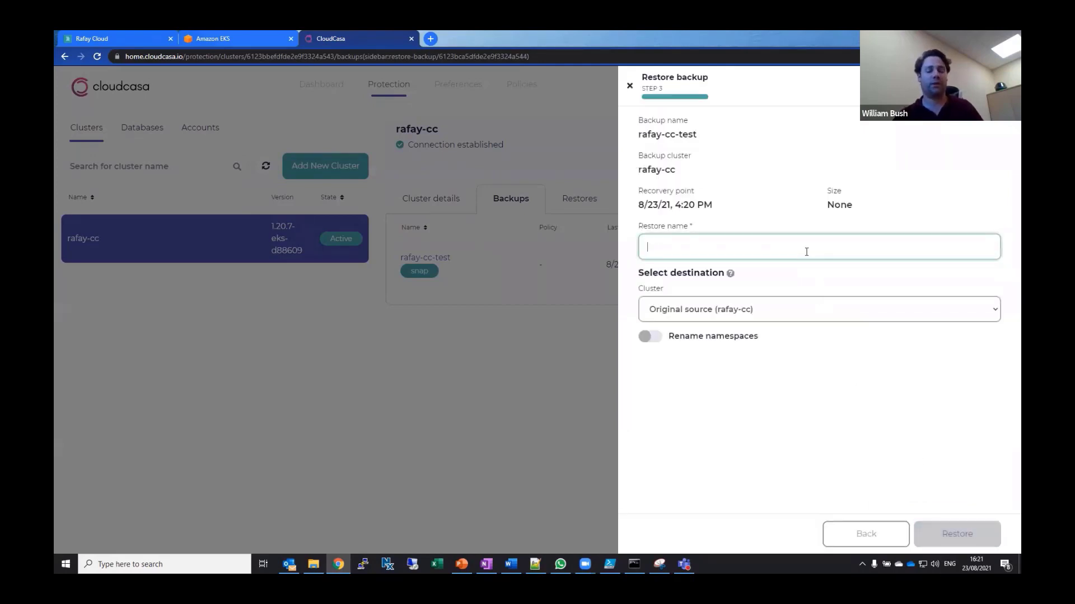
{"action": "type", "text": "rafay-c"}
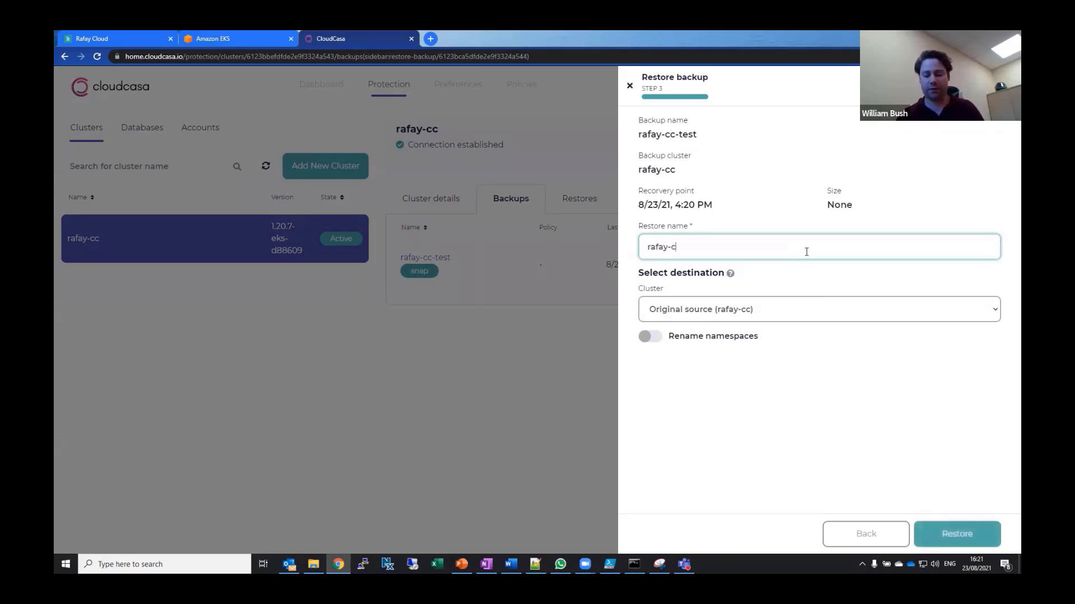
{"action": "type", "text": "c-test"}
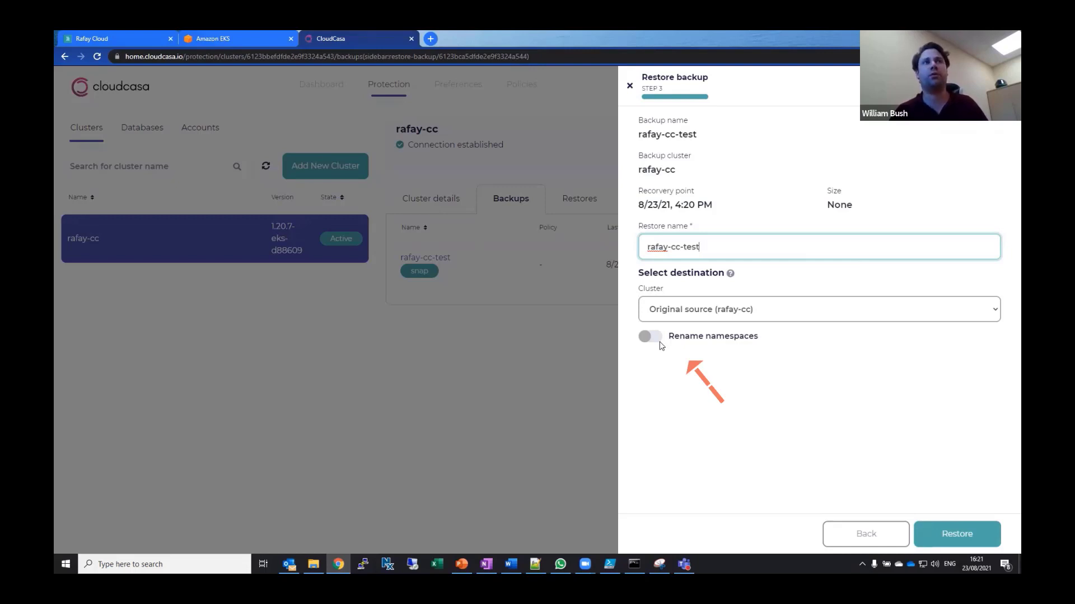
{"action": "left_click", "coordinate": [953, 534]}
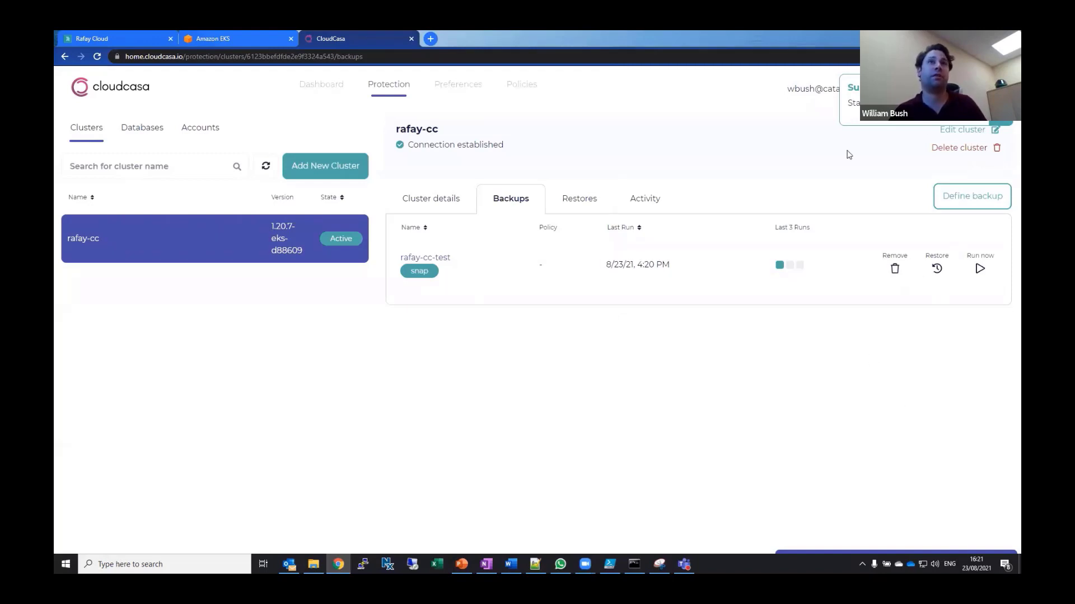
- Examine the activity log of the rafay-cc-test restore job, close it, and go to the dashboard
{"action": "left_click", "coordinate": [647, 201]}
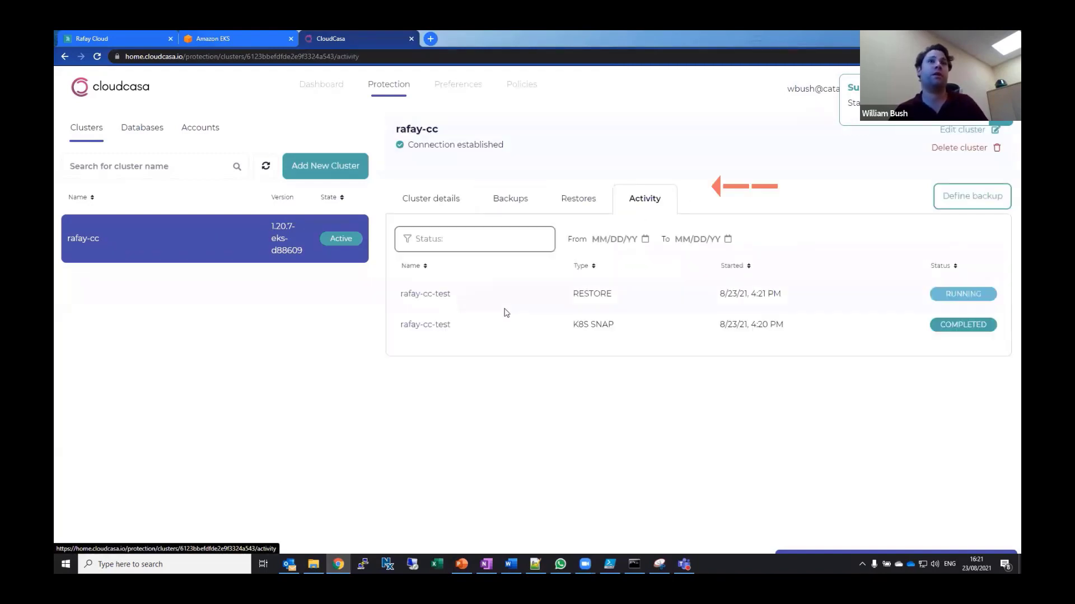
{"action": "left_click", "coordinate": [423, 297]}
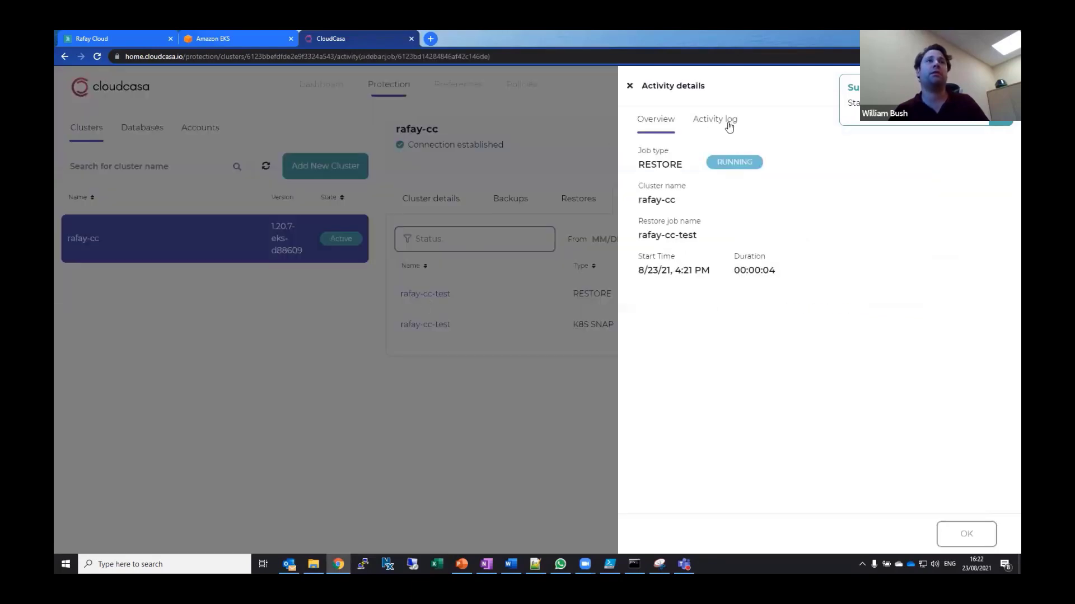
{"action": "left_click", "coordinate": [728, 123]}
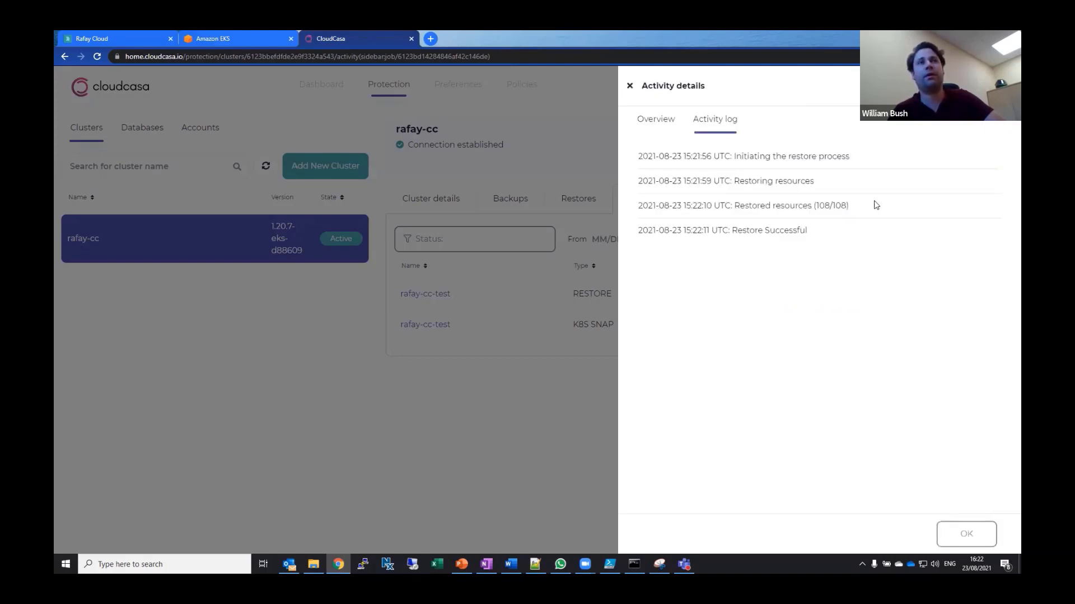
{"action": "left_click", "coordinate": [967, 533]}
{"action": "left_click", "coordinate": [335, 95]}
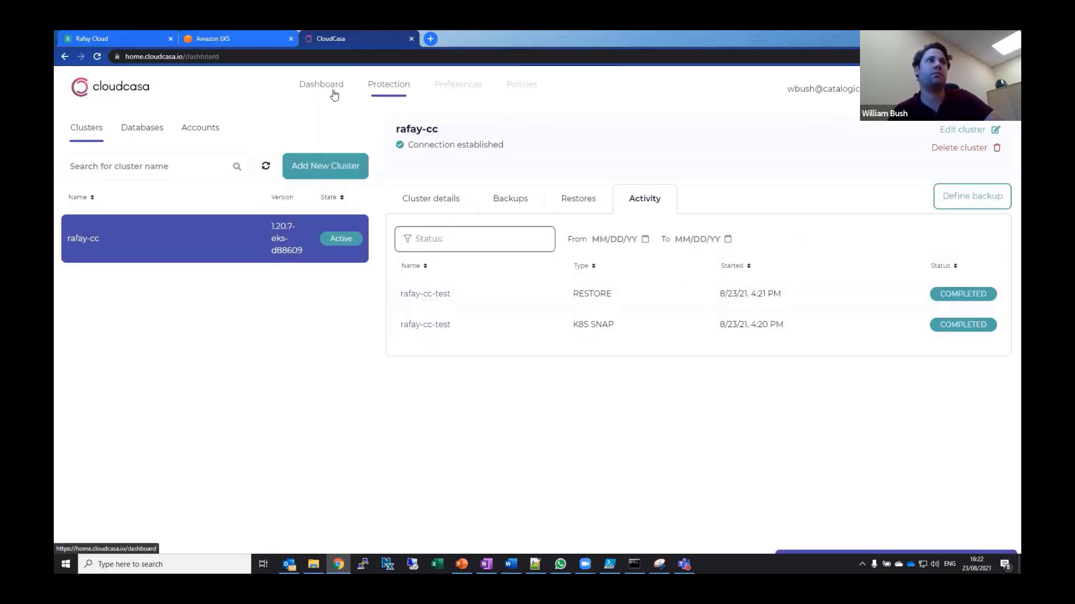